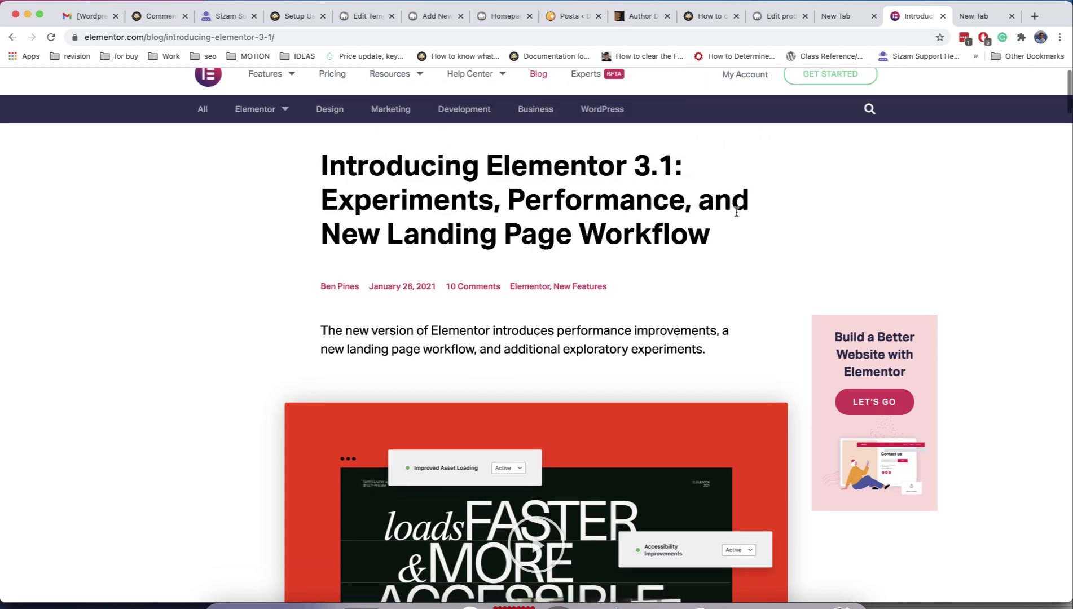
{"action": "scroll", "coordinate": [729, 213], "scroll_direction": "down", "scroll_amount": 3}
{"action": "scroll", "coordinate": [736, 217], "scroll_direction": "down", "scroll_amount": 3}
{"action": "scroll", "coordinate": [738, 216], "scroll_direction": "down", "scroll_amount": 3}
{"action": "scroll", "coordinate": [738, 217], "scroll_direction": "down", "scroll_amount": 3}
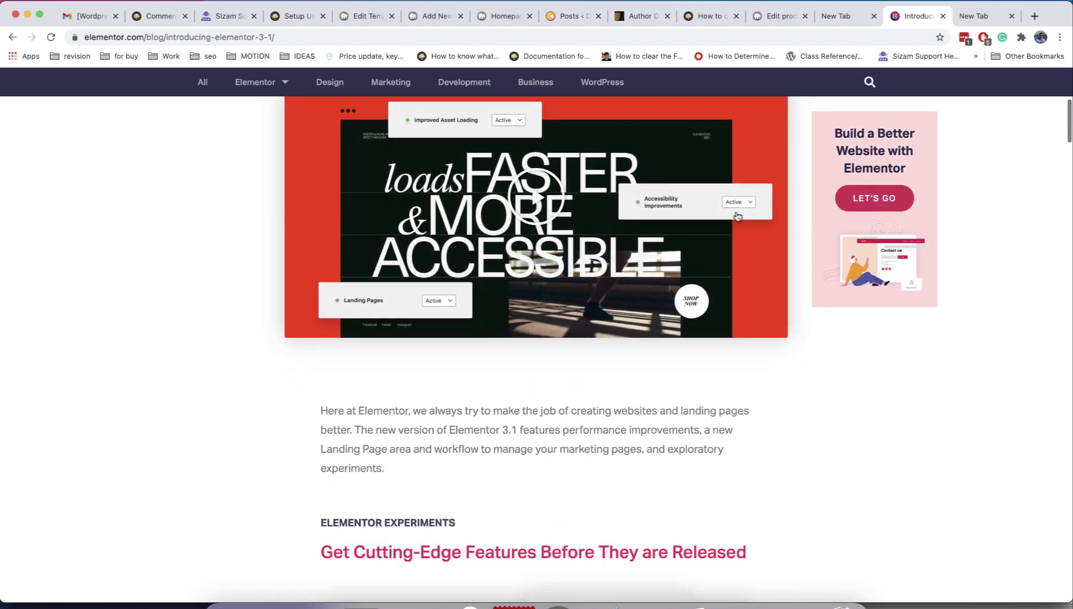
{"action": "scroll", "coordinate": [738, 216], "scroll_direction": "down", "scroll_amount": 3}
{"action": "scroll", "coordinate": [738, 217], "scroll_direction": "down", "scroll_amount": 3}
{"action": "scroll", "coordinate": [738, 217], "scroll_direction": "down", "scroll_amount": 2}
{"action": "scroll", "coordinate": [738, 217], "scroll_direction": "down", "scroll_amount": 4}
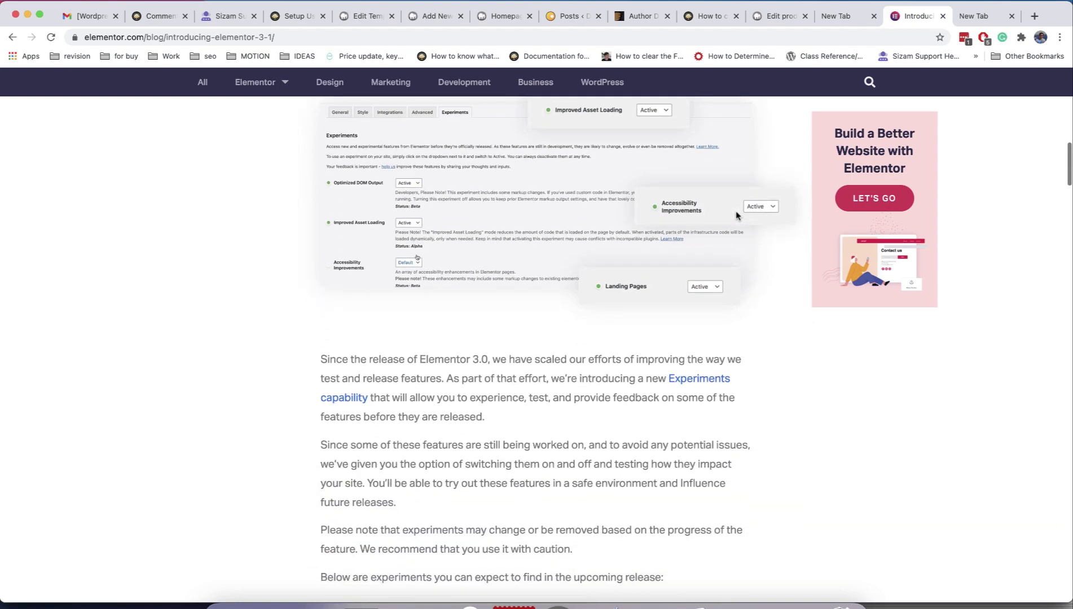
{"action": "scroll", "coordinate": [738, 217], "scroll_direction": "down", "scroll_amount": 4}
{"action": "scroll", "coordinate": [738, 217], "scroll_direction": "down", "scroll_amount": 4}
{"action": "scroll", "coordinate": [738, 217], "scroll_direction": "down", "scroll_amount": 3}
{"action": "scroll", "coordinate": [736, 217], "scroll_direction": "up", "scroll_amount": 8}
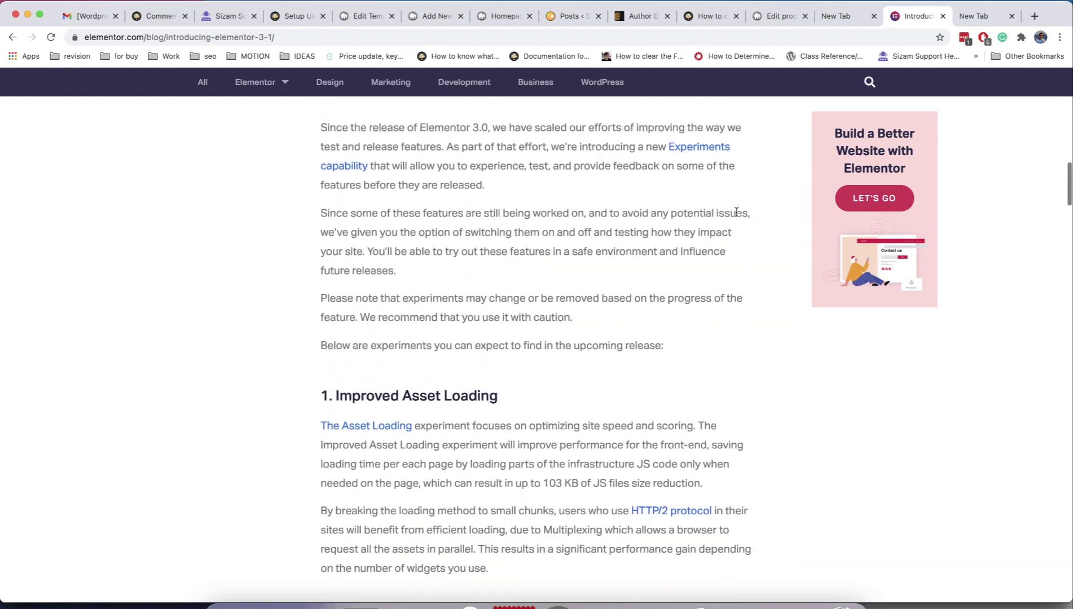
{"action": "scroll", "coordinate": [737, 217], "scroll_direction": "up", "scroll_amount": 10}
{"action": "scroll", "coordinate": [737, 217], "scroll_direction": "up", "scroll_amount": 2}
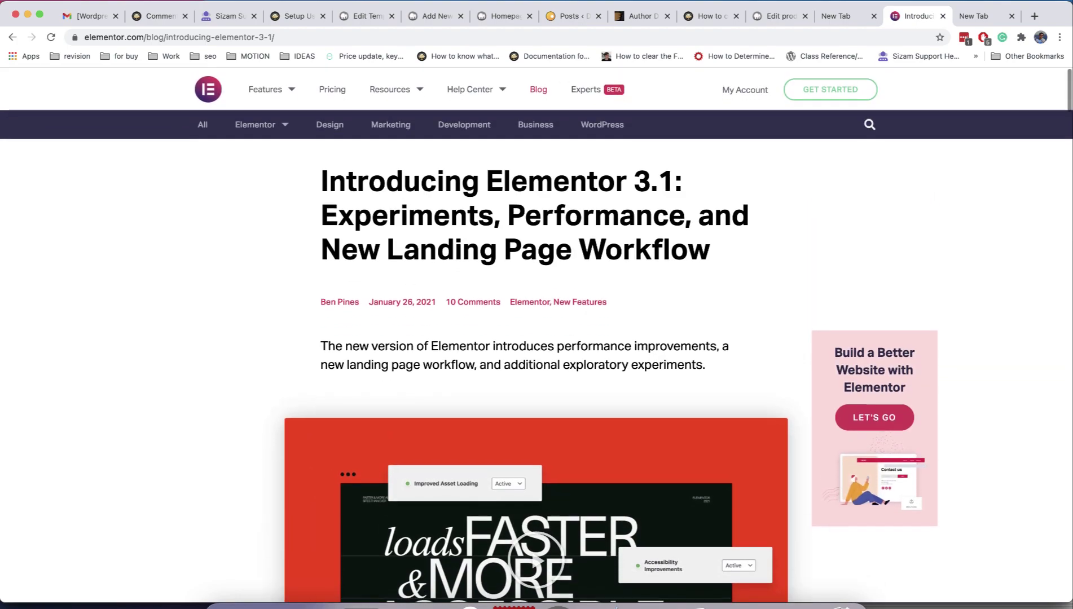
Step: View the installed plugins list showing Elementor 3.0.16 with 3.1.0 available
{"action": "left_click", "coordinate": [366, 15]}
{"action": "scroll", "coordinate": [504, 294], "scroll_direction": "down", "scroll_amount": 3}
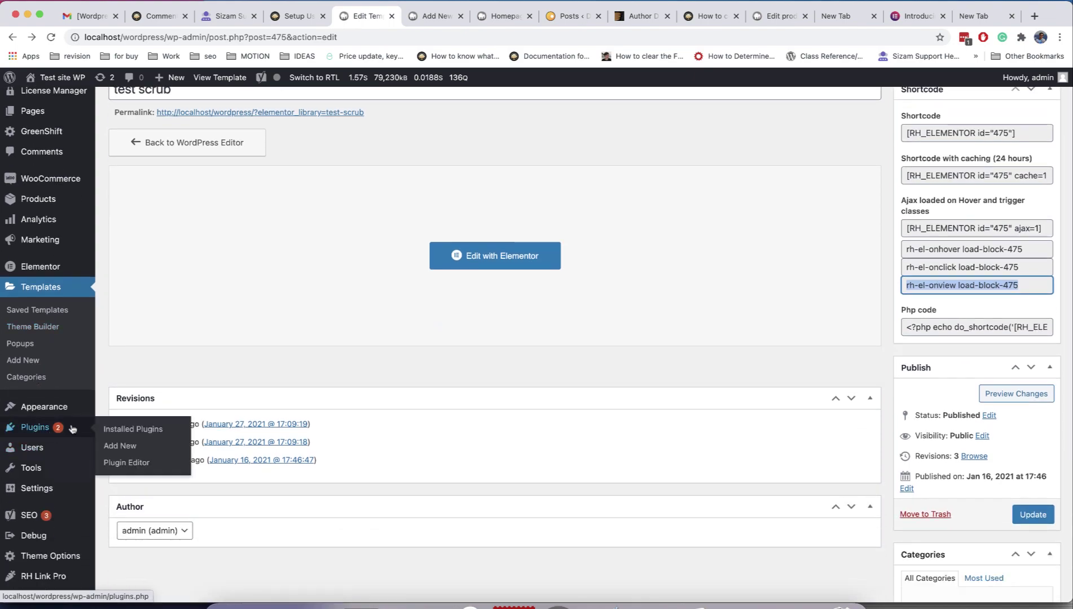
{"action": "left_click", "coordinate": [133, 429]}
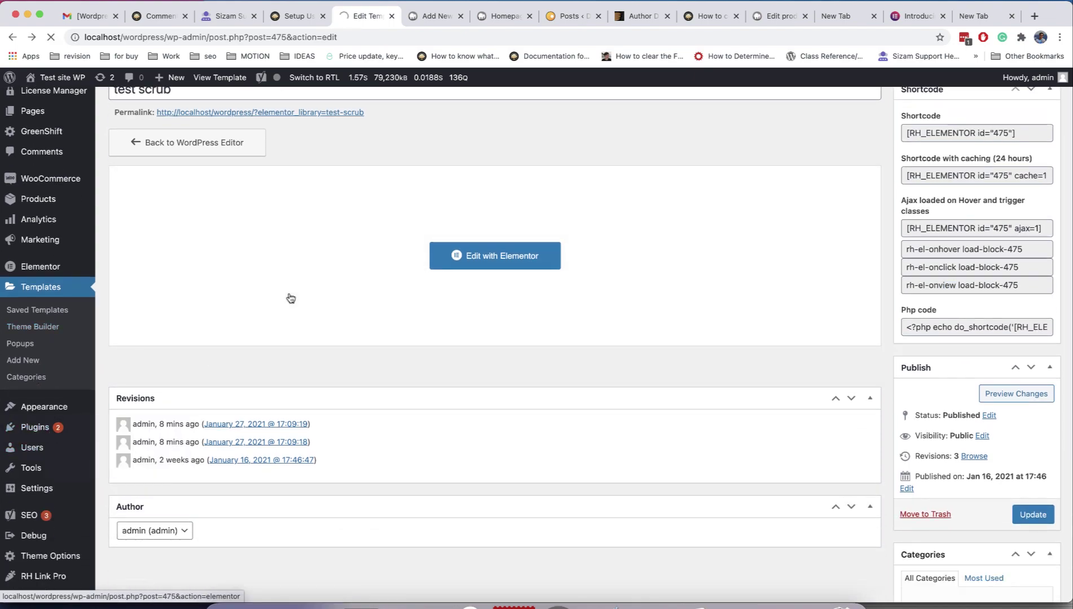
{"action": "scroll", "coordinate": [291, 298], "scroll_direction": "down", "scroll_amount": 5}
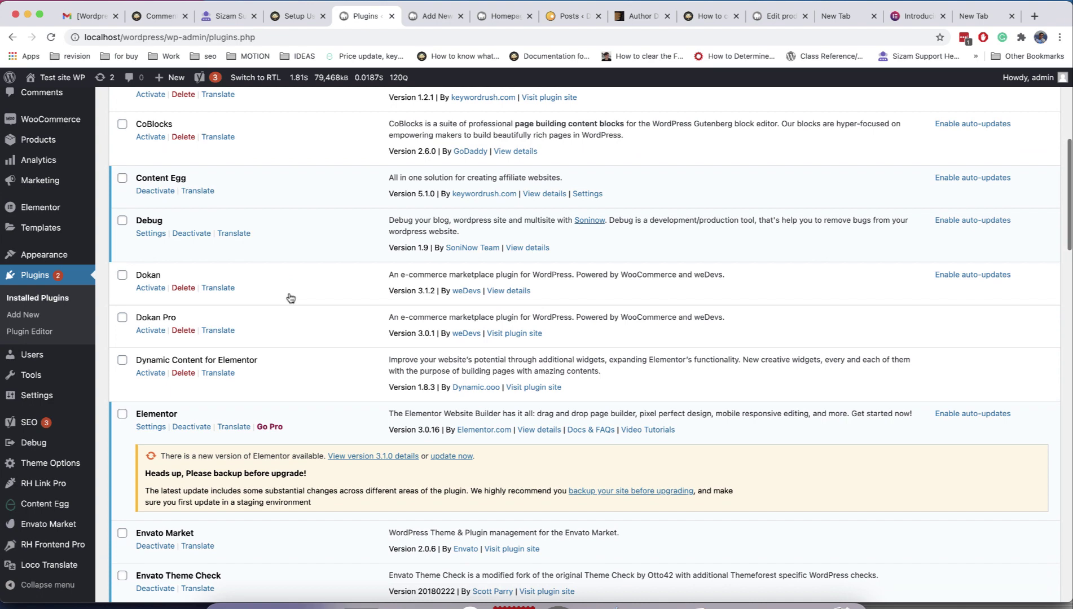
{"action": "scroll", "coordinate": [319, 303], "scroll_direction": "down", "scroll_amount": 3}
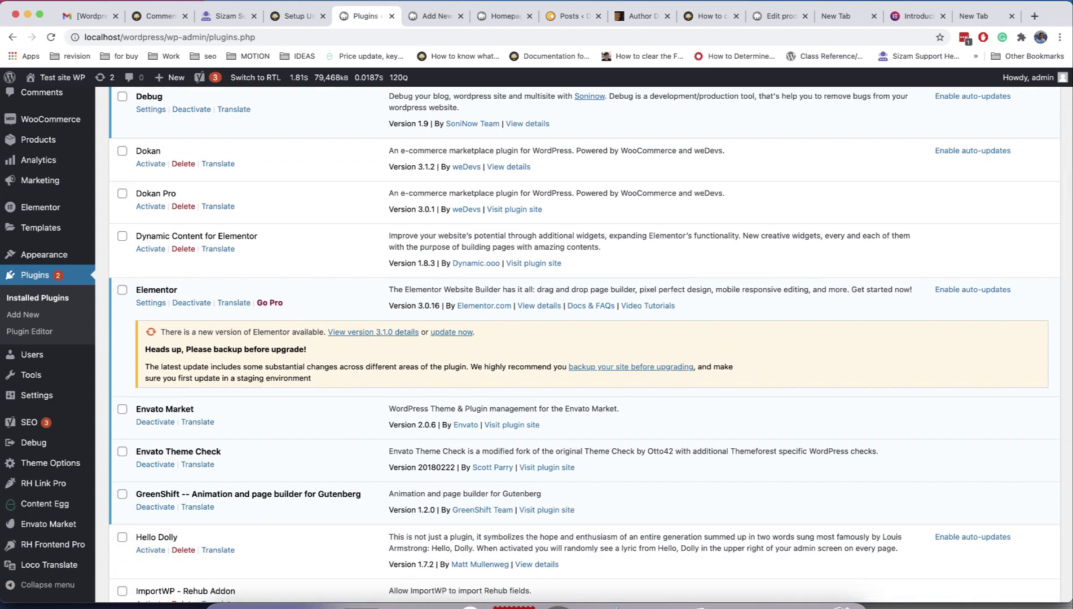
{"action": "right_click", "coordinate": [315, 604]}
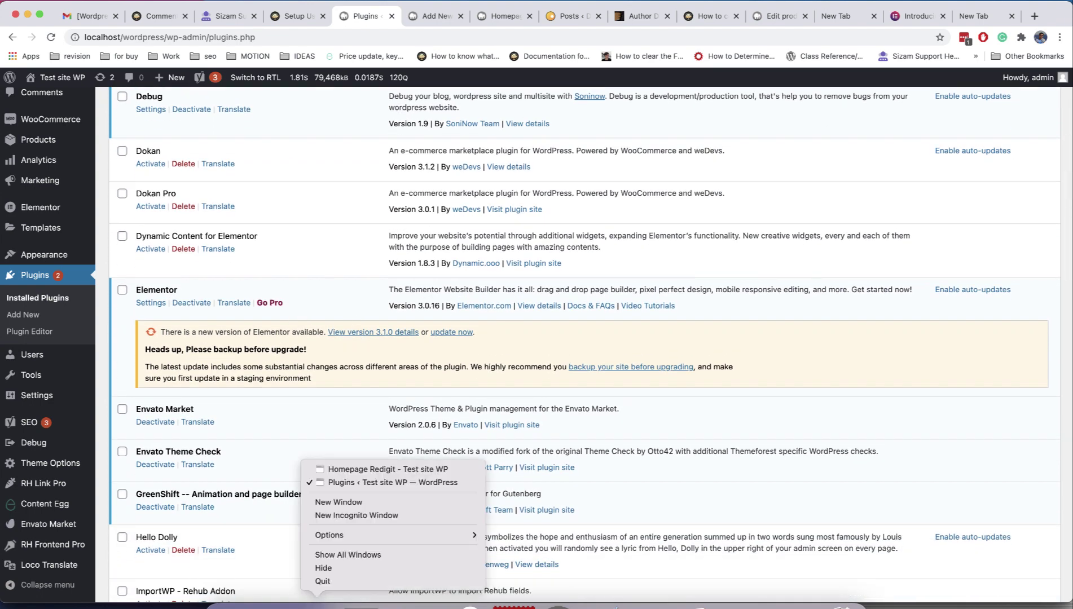
Step: Reload the incognito homepage and run a mobile Lighthouse audit (Performance 27)
{"action": "left_click", "coordinate": [344, 470]}
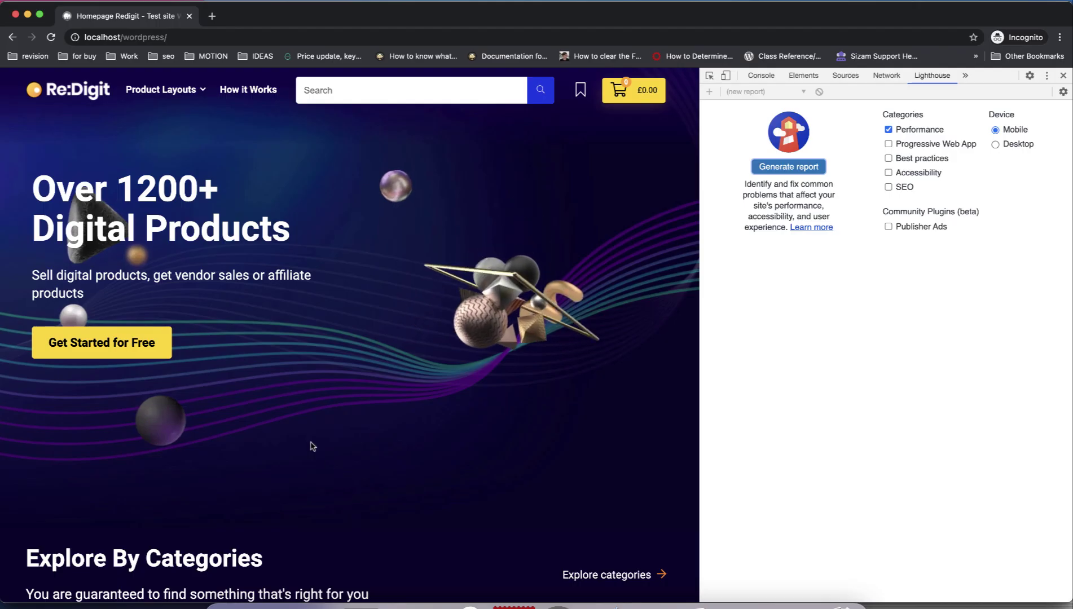
{"action": "scroll", "coordinate": [353, 372], "scroll_direction": "down", "scroll_amount": 4}
{"action": "scroll", "coordinate": [353, 372], "scroll_direction": "down", "scroll_amount": 4}
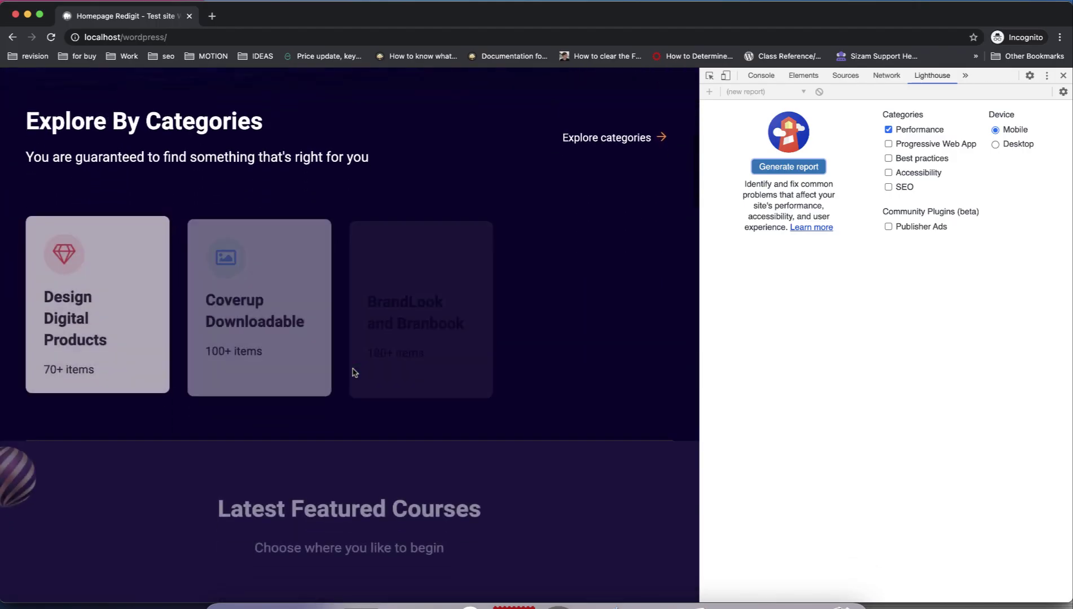
{"action": "scroll", "coordinate": [353, 372], "scroll_direction": "down", "scroll_amount": 4}
{"action": "scroll", "coordinate": [353, 372], "scroll_direction": "down", "scroll_amount": 4}
{"action": "scroll", "coordinate": [354, 372], "scroll_direction": "down", "scroll_amount": 5}
{"action": "scroll", "coordinate": [353, 372], "scroll_direction": "down", "scroll_amount": 5}
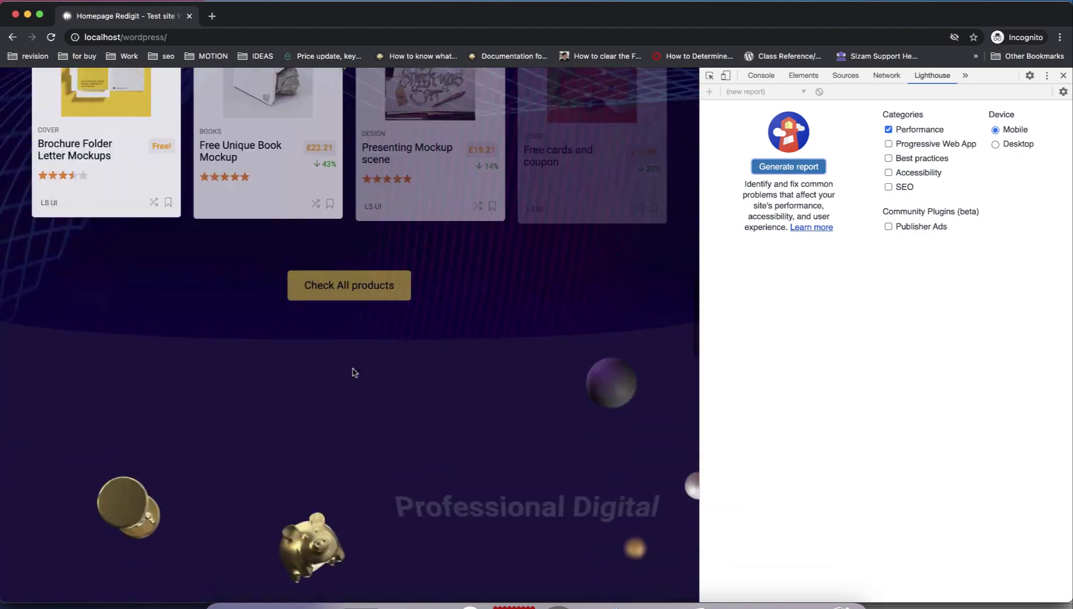
{"action": "scroll", "coordinate": [353, 372], "scroll_direction": "down", "scroll_amount": 5}
{"action": "scroll", "coordinate": [353, 372], "scroll_direction": "down", "scroll_amount": 4}
{"action": "scroll", "coordinate": [353, 372], "scroll_direction": "down", "scroll_amount": 5}
{"action": "scroll", "coordinate": [354, 371], "scroll_direction": "down", "scroll_amount": 5}
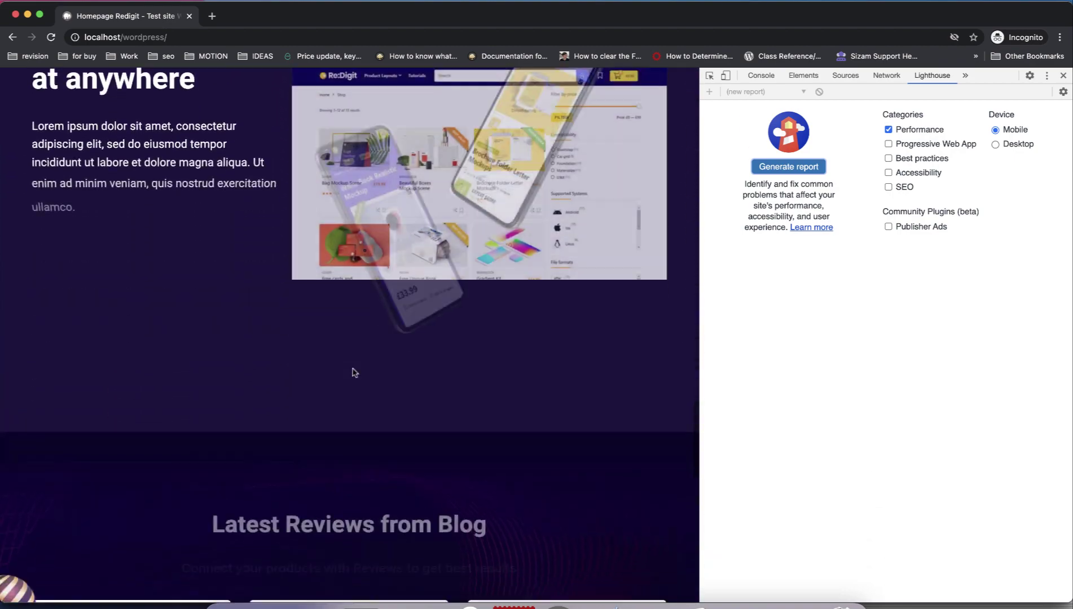
{"action": "scroll", "coordinate": [353, 372], "scroll_direction": "down", "scroll_amount": 5}
{"action": "scroll", "coordinate": [353, 372], "scroll_direction": "down", "scroll_amount": 3}
{"action": "key", "text": "super+r"}
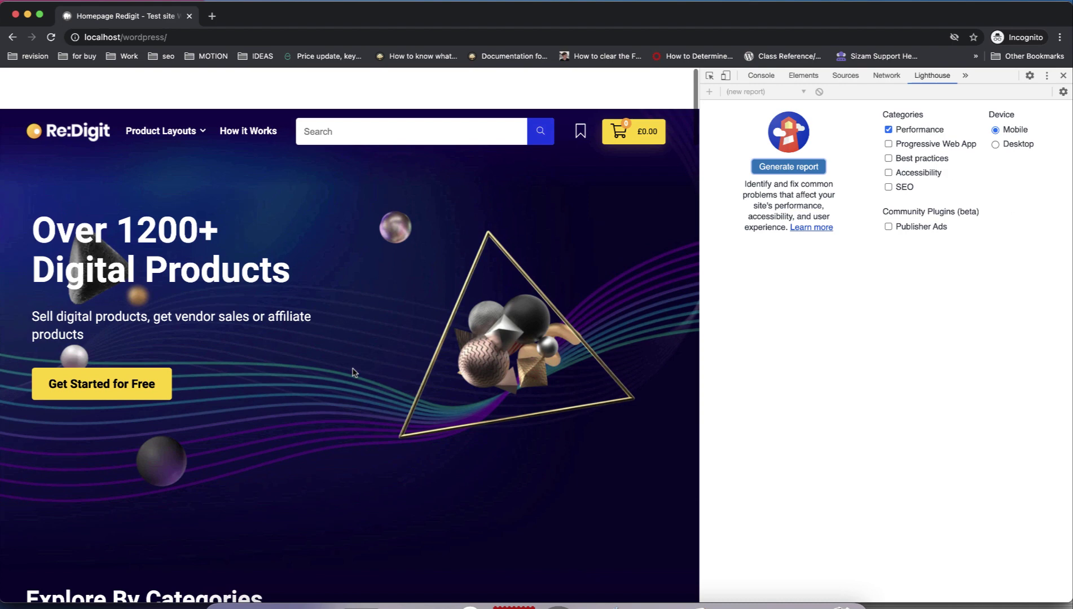
{"action": "left_click", "coordinate": [784, 167]}
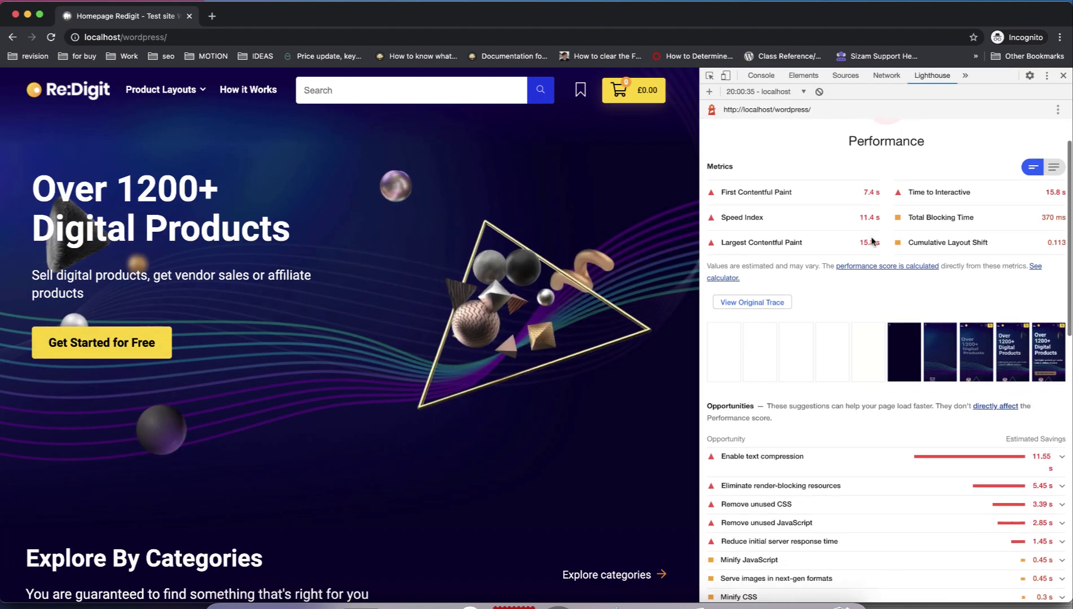
{"action": "scroll", "coordinate": [889, 252], "scroll_direction": "down", "scroll_amount": 5}
{"action": "scroll", "coordinate": [872, 242], "scroll_direction": "down", "scroll_amount": 5}
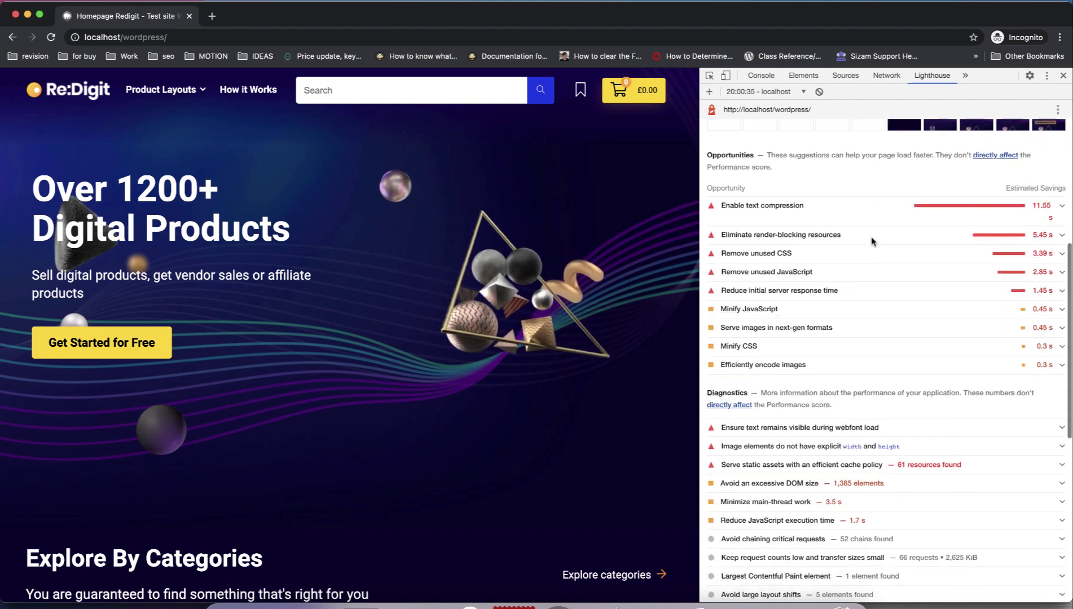
{"action": "scroll", "coordinate": [871, 242], "scroll_direction": "up", "scroll_amount": 10}
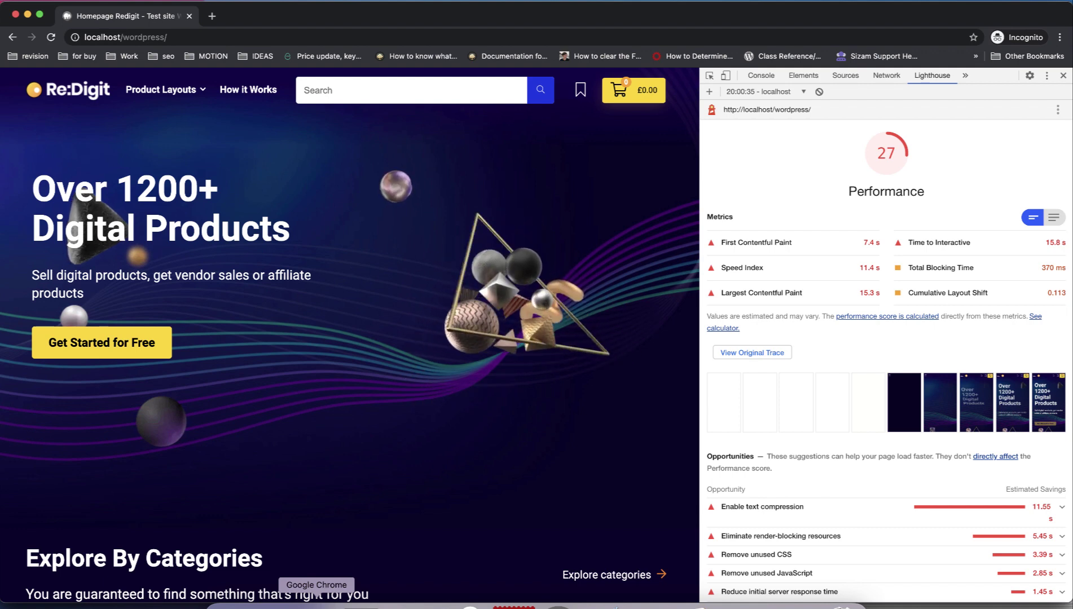
{"action": "right_click", "coordinate": [316, 601]}
Step: Update Elementor to 3.1.0 and go to its Experiments settings
{"action": "left_click", "coordinate": [394, 482]}
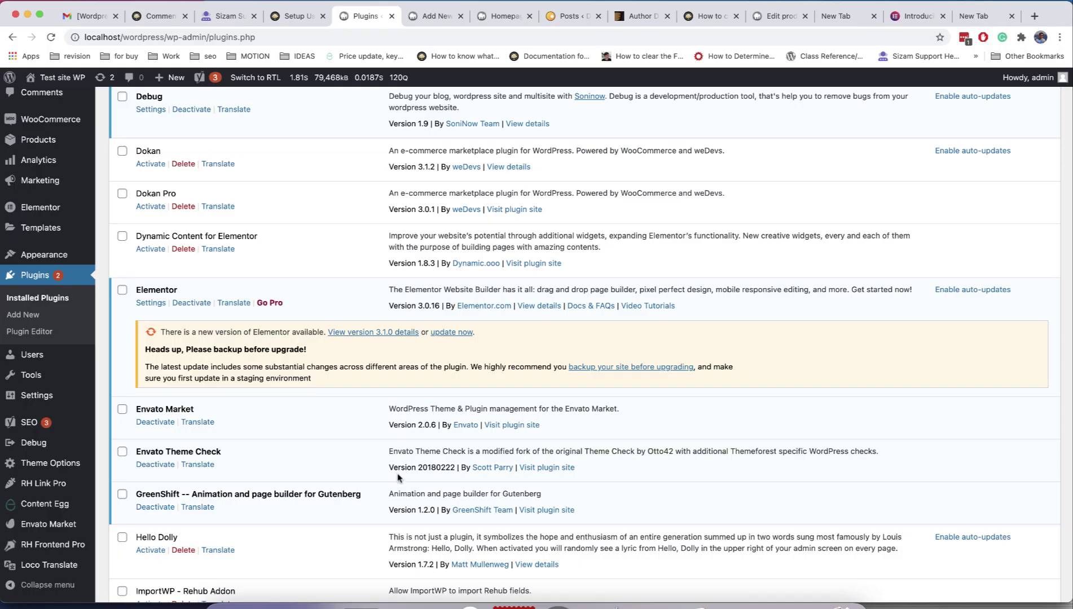
{"action": "left_click", "coordinate": [453, 332]}
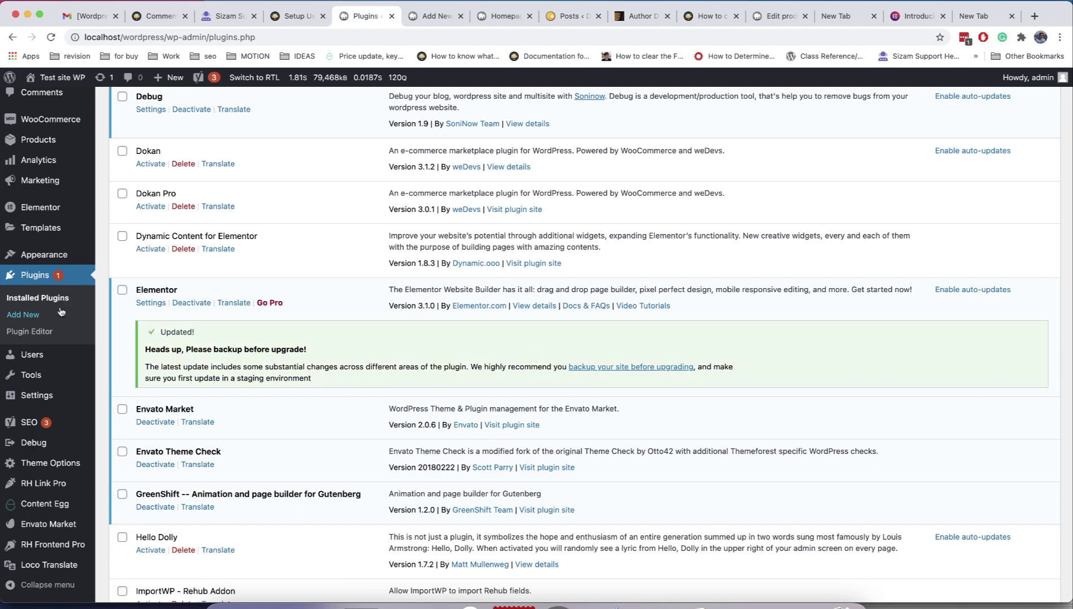
{"action": "scroll", "coordinate": [104, 330], "scroll_direction": "down", "scroll_amount": 1}
{"action": "scroll", "coordinate": [104, 330], "scroll_direction": "up", "scroll_amount": 2}
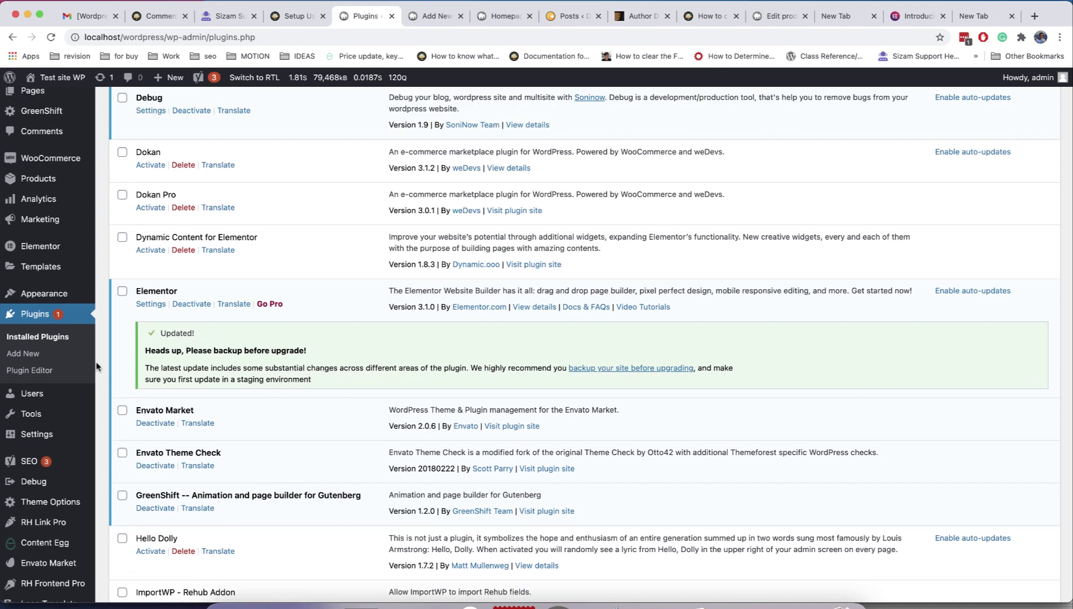
{"action": "left_click", "coordinate": [40, 246]}
{"action": "left_click", "coordinate": [287, 201]}
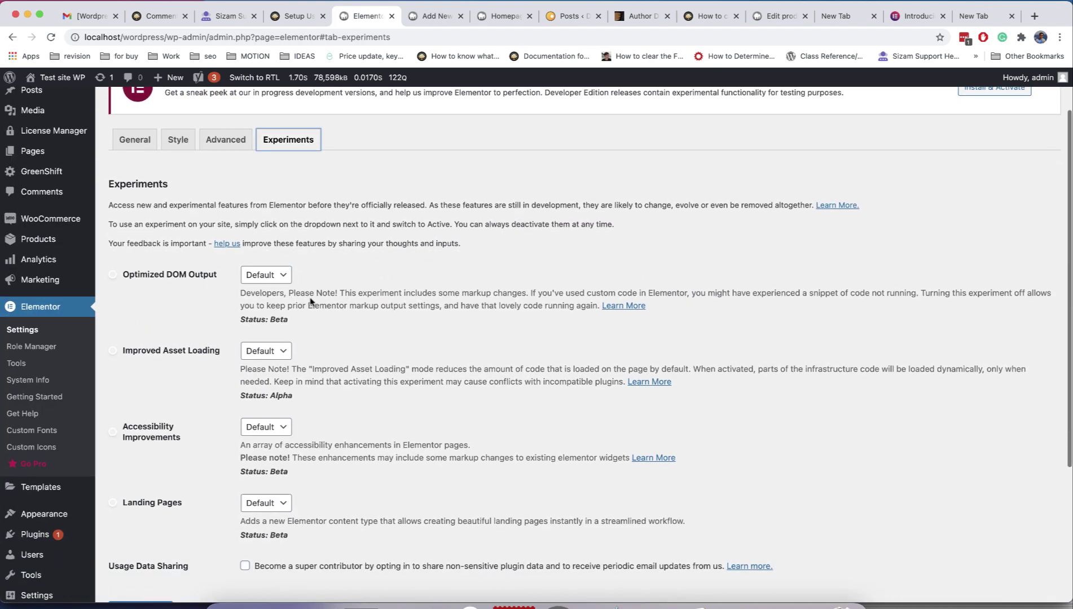
Step: Activate Optimized DOM Output, Improved Asset Loading and Accessibility Improvements, and save
{"action": "left_click", "coordinate": [265, 335]}
{"action": "left_click", "coordinate": [265, 370]}
{"action": "left_click", "coordinate": [266, 427]}
{"action": "left_click", "coordinate": [266, 445]}
{"action": "scroll", "coordinate": [269, 444], "scroll_direction": "down", "scroll_amount": 5}
{"action": "left_click", "coordinate": [140, 410]}
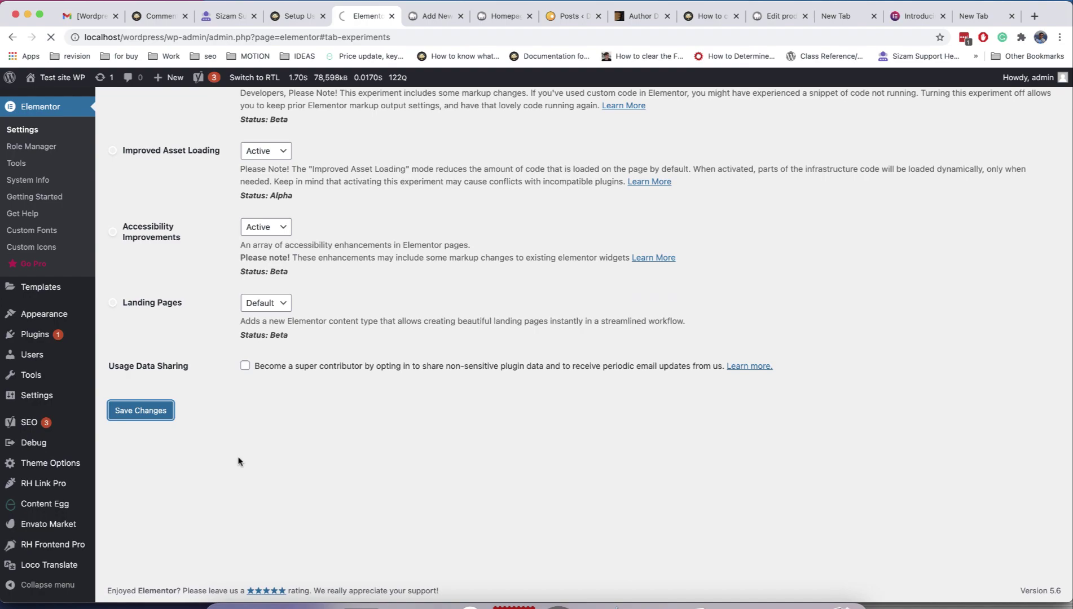
{"action": "right_click", "coordinate": [361, 600]}
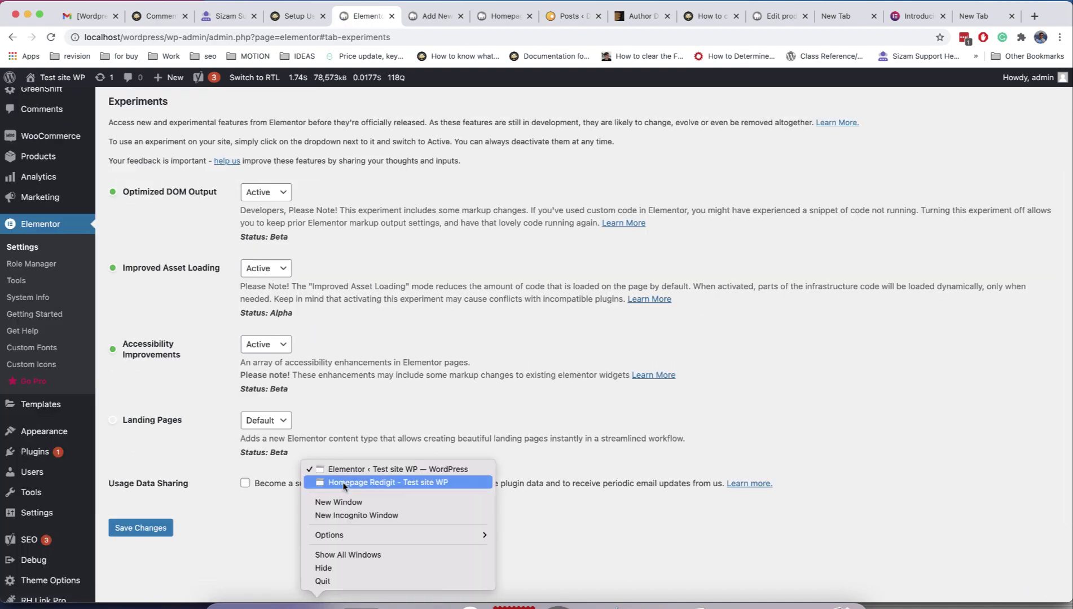
{"action": "left_click", "coordinate": [369, 478]}
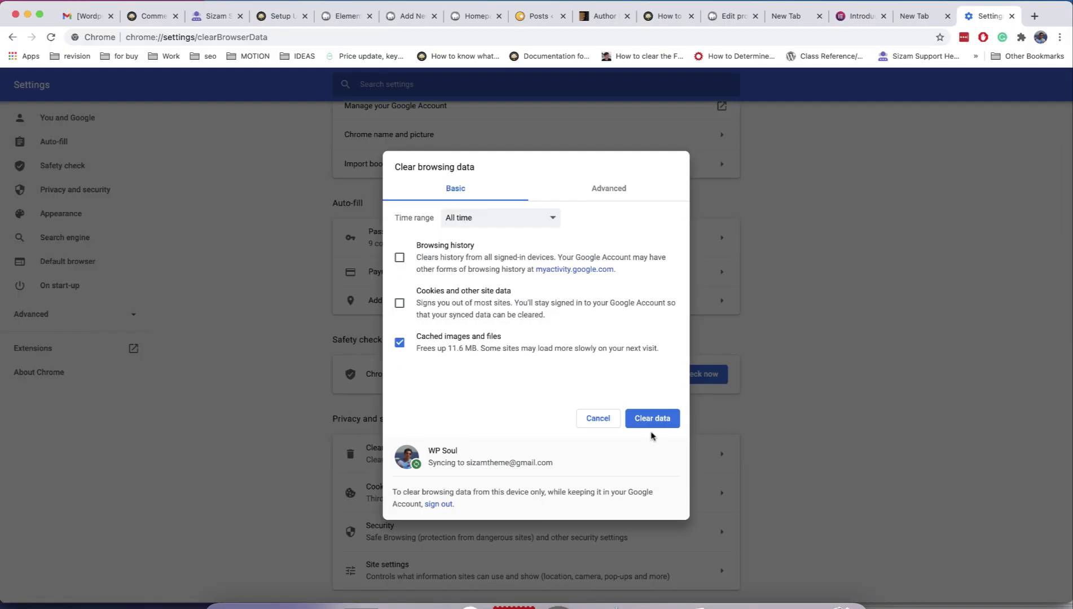
Step: Clear the old Lighthouse report, reload the local homepage and run a fresh mobile audit
{"action": "left_click", "coordinate": [651, 418]}
{"action": "right_click", "coordinate": [361, 600]}
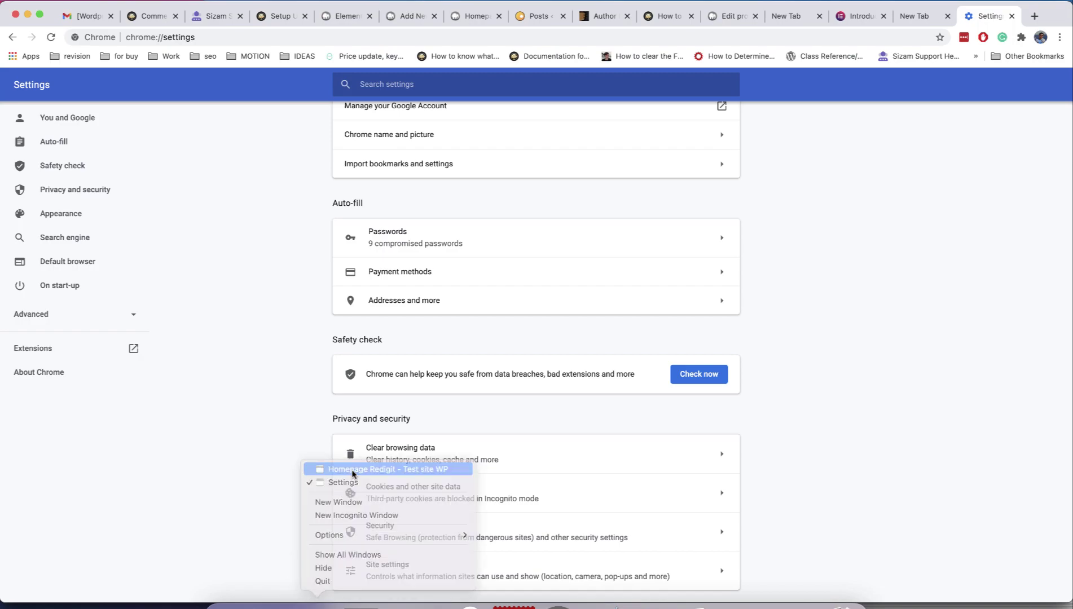
{"action": "left_click", "coordinate": [369, 478]}
{"action": "left_click", "coordinate": [1063, 75]}
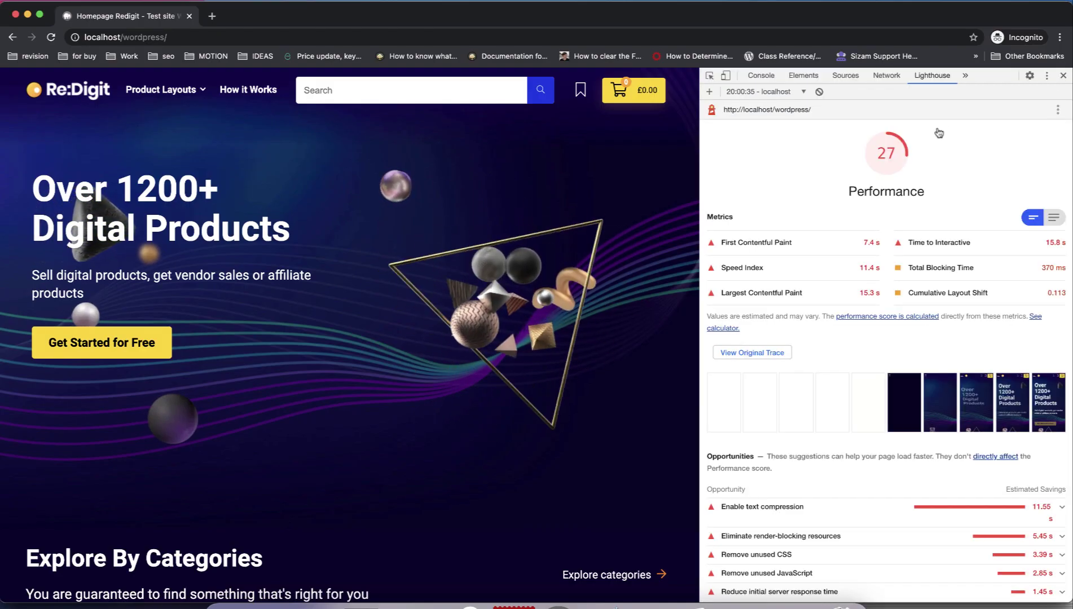
{"action": "left_click", "coordinate": [819, 92]}
{"action": "left_click", "coordinate": [50, 36]}
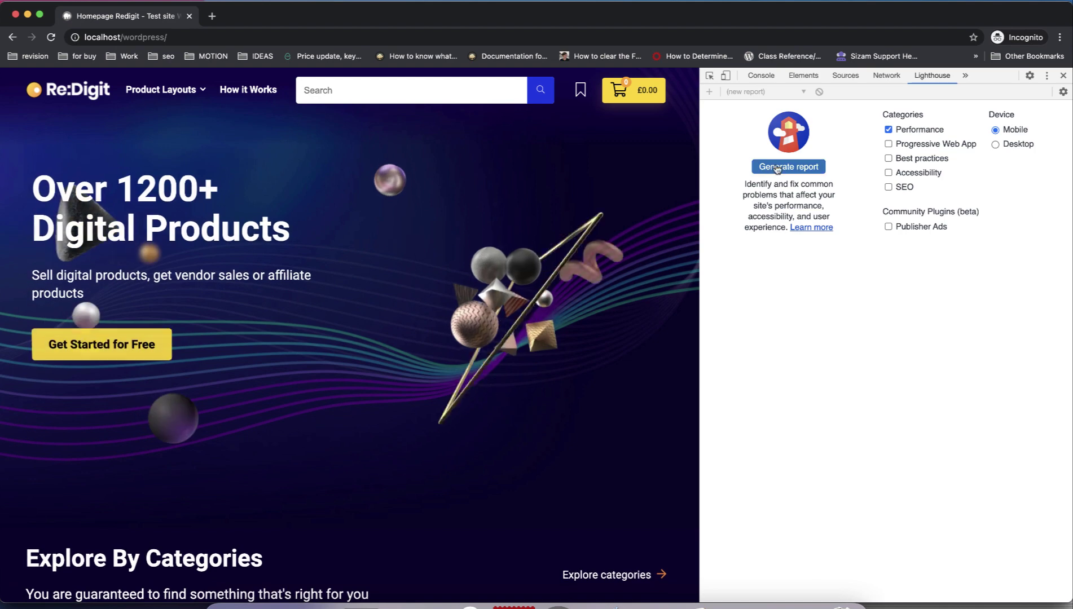
{"action": "left_click", "coordinate": [788, 166]}
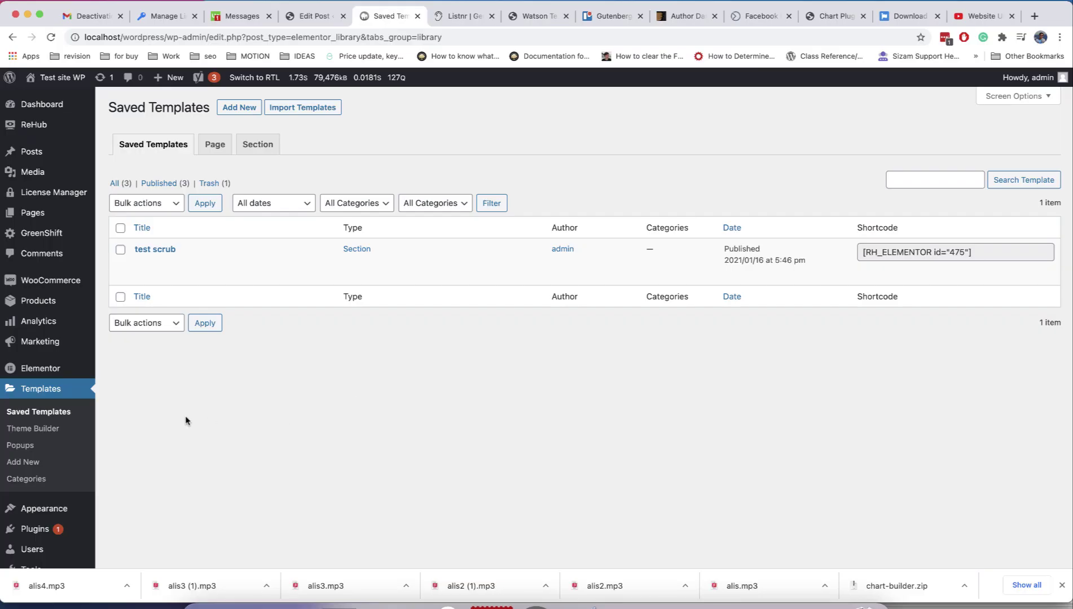
Step: Create a new Section template named test and open it in the Elementor editor
{"action": "left_click", "coordinate": [24, 462]}
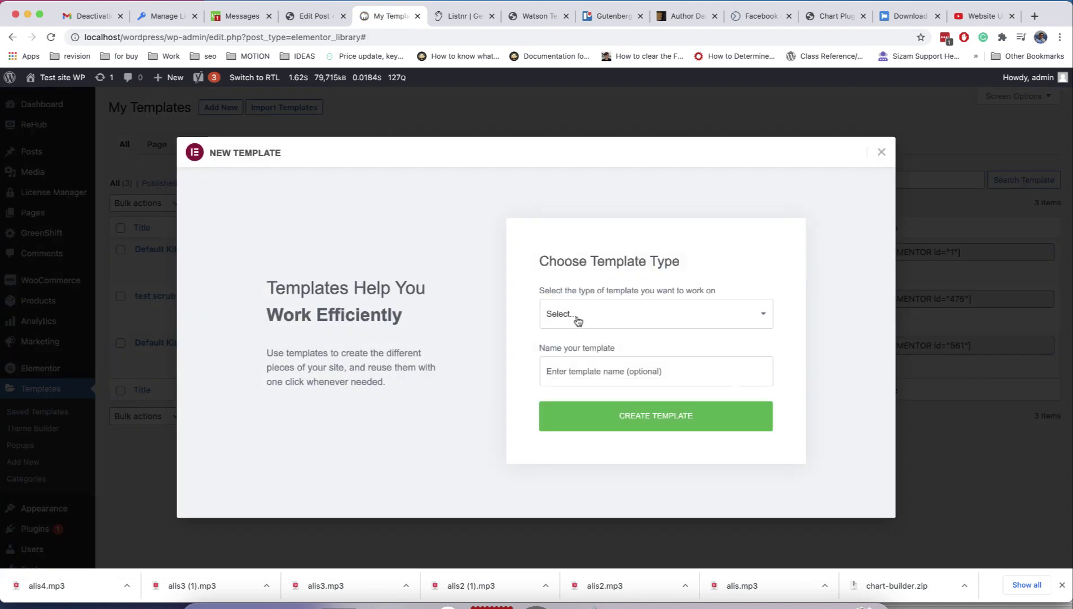
{"action": "left_click", "coordinate": [577, 317]}
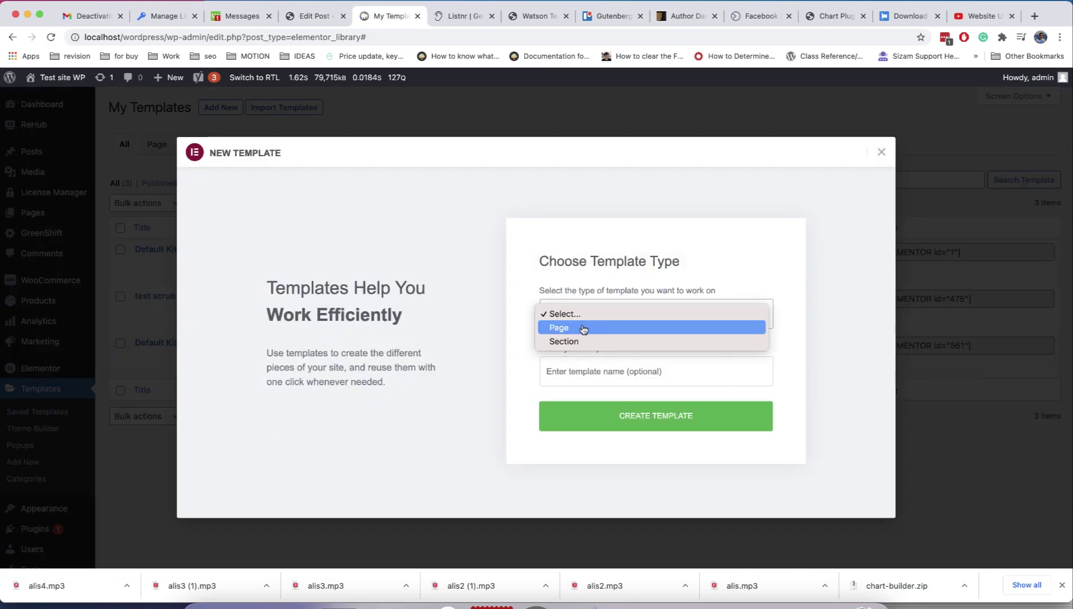
{"action": "left_click", "coordinate": [578, 339]}
{"action": "left_click", "coordinate": [595, 370]}
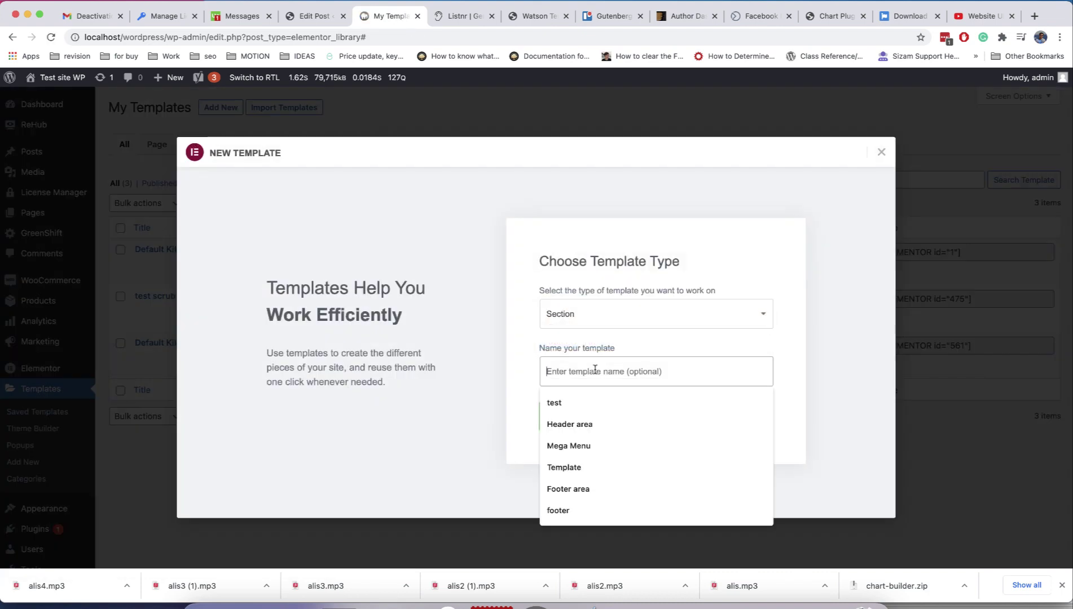
{"action": "type", "text": "test"}
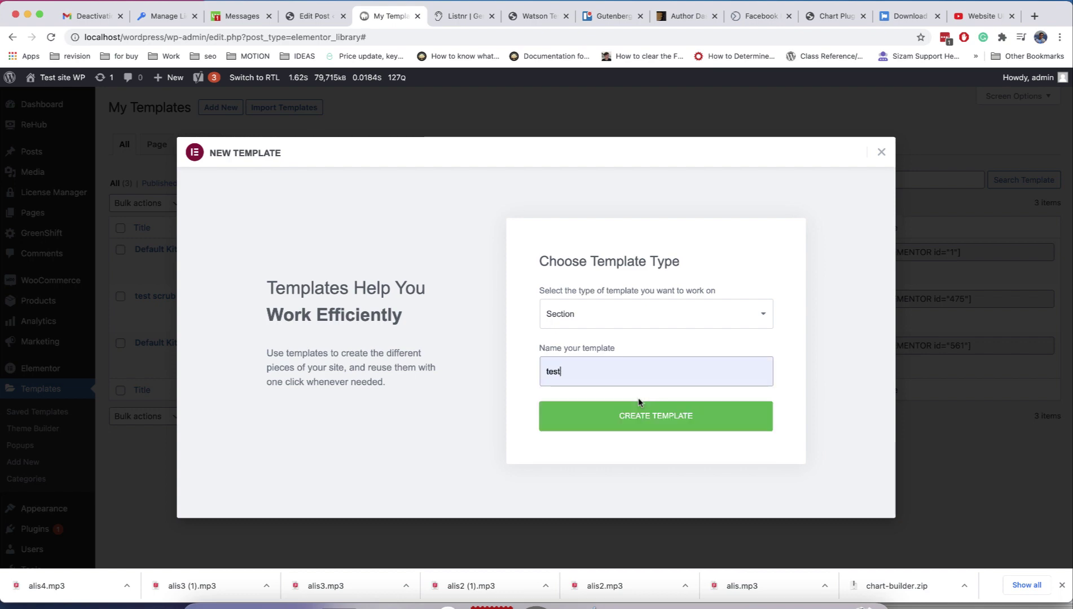
{"action": "left_click", "coordinate": [637, 416]}
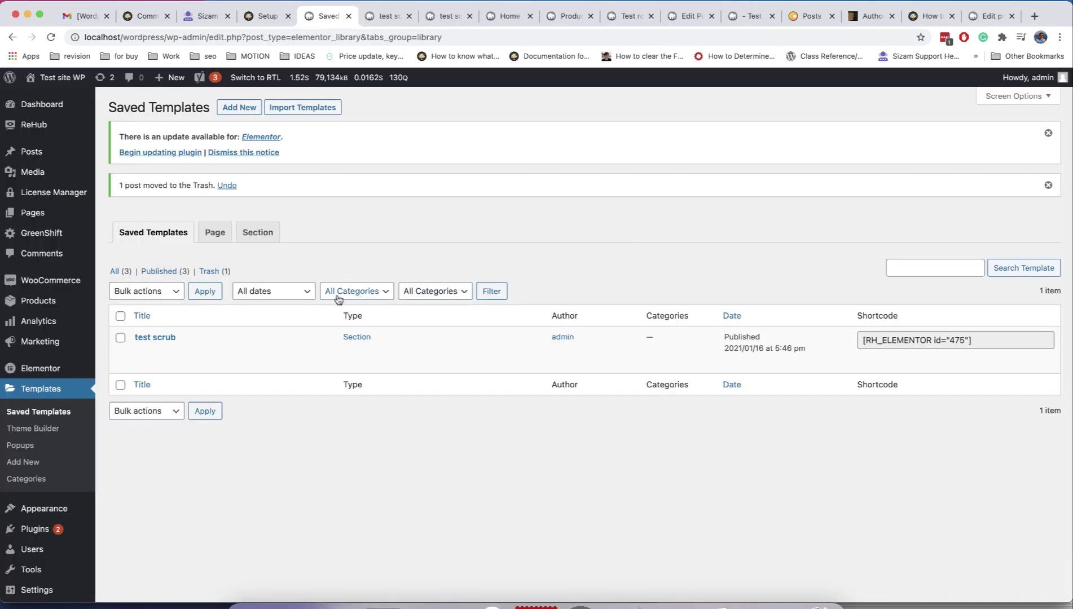
{"action": "mouse_move", "coordinate": [225, 348]}
{"action": "mouse_move", "coordinate": [188, 344]}
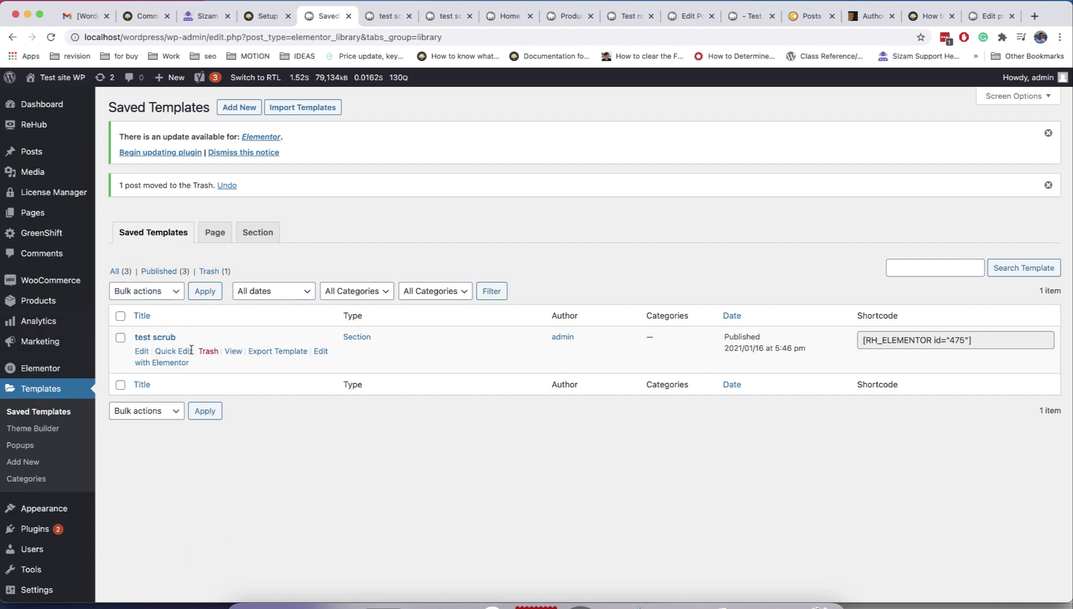
Step: Preview the test scrub template in a new tab, then return to Saved Templates
{"action": "right_click", "coordinate": [242, 355]}
{"action": "left_click", "coordinate": [287, 356]}
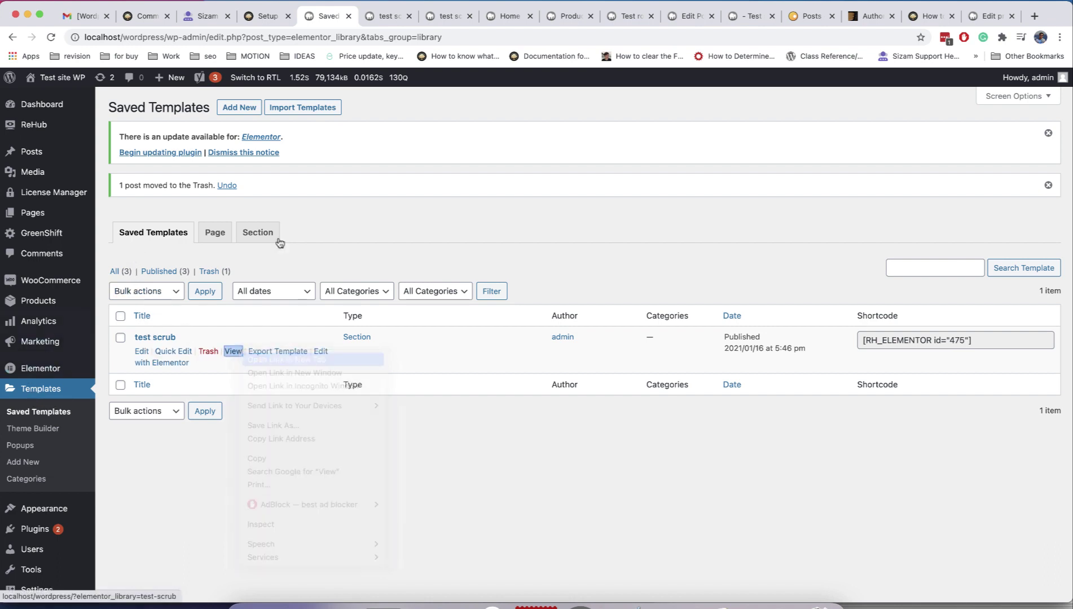
{"action": "left_click", "coordinate": [424, 16]}
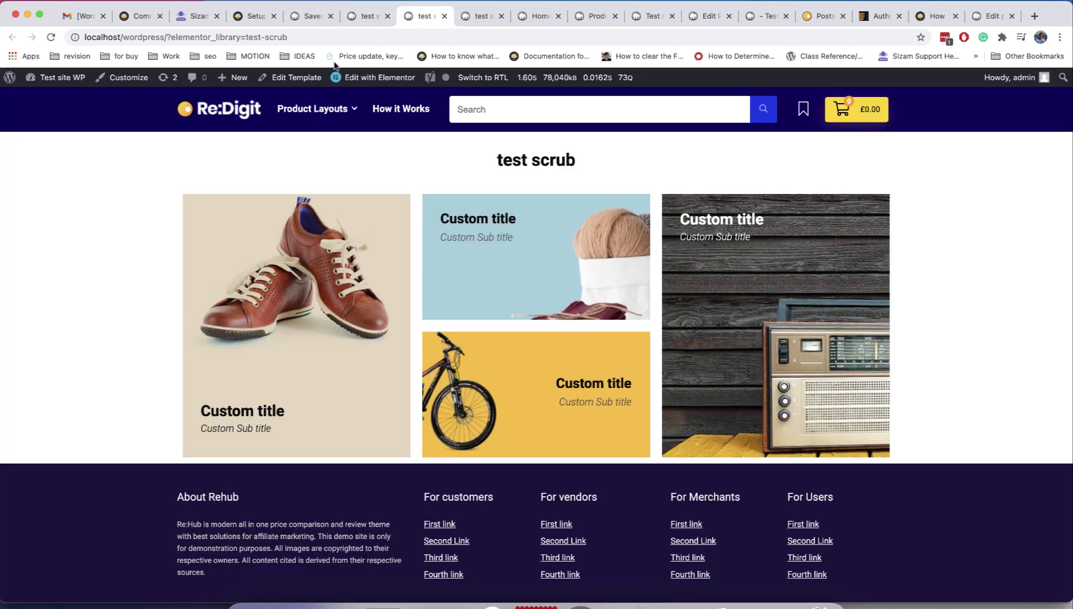
{"action": "left_click", "coordinate": [313, 16]}
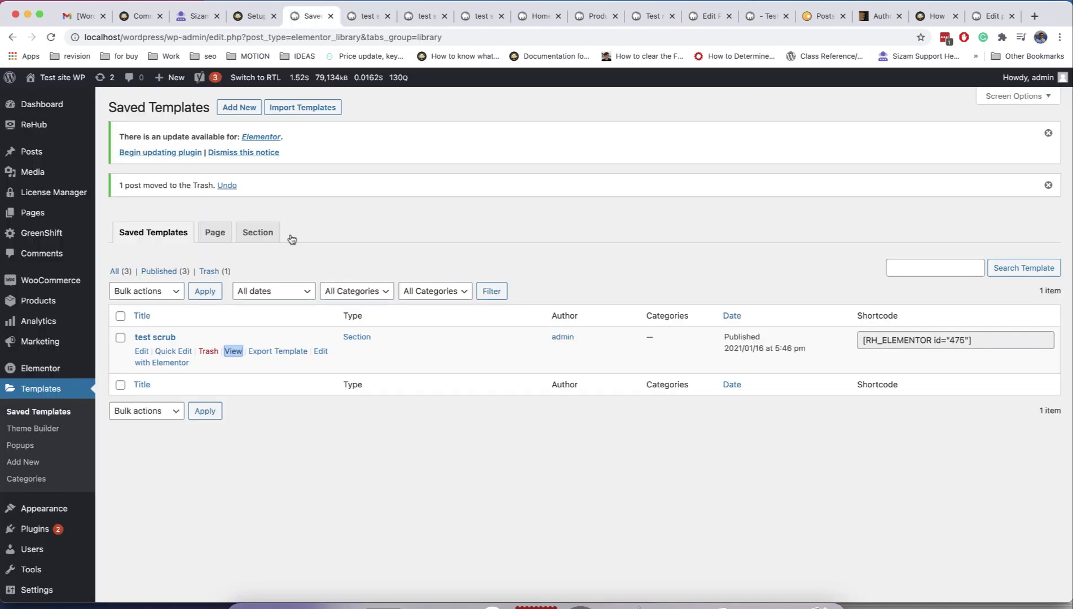
Step: Copy the 'Ajax loaded on Hover' RH_ELEMENTOR id="475" shortcode from the test scrub edit page
{"action": "left_click", "coordinate": [141, 351]}
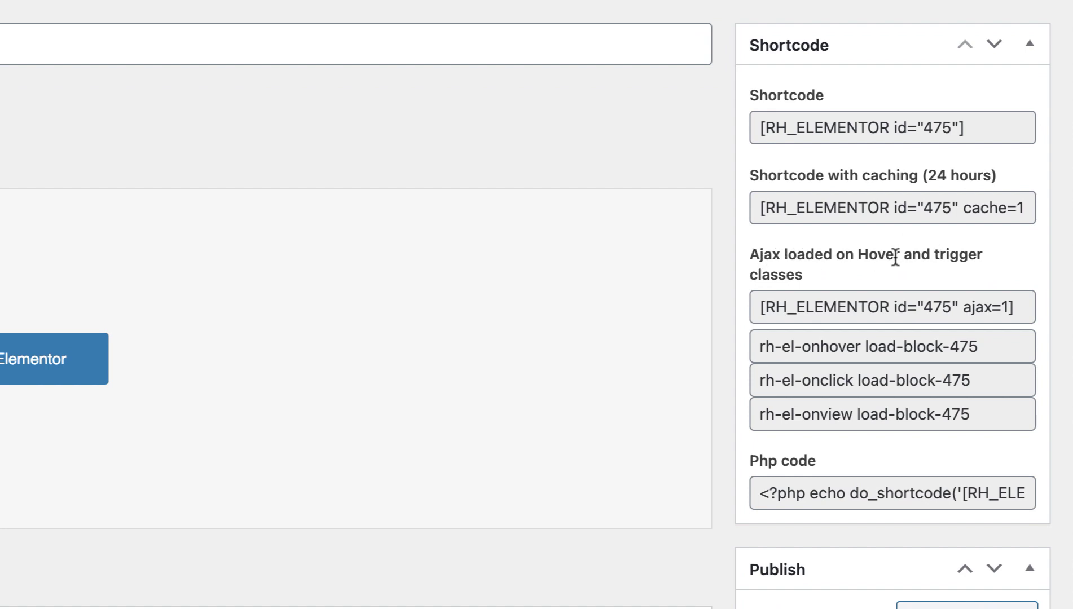
{"action": "left_click", "coordinate": [1018, 303]}
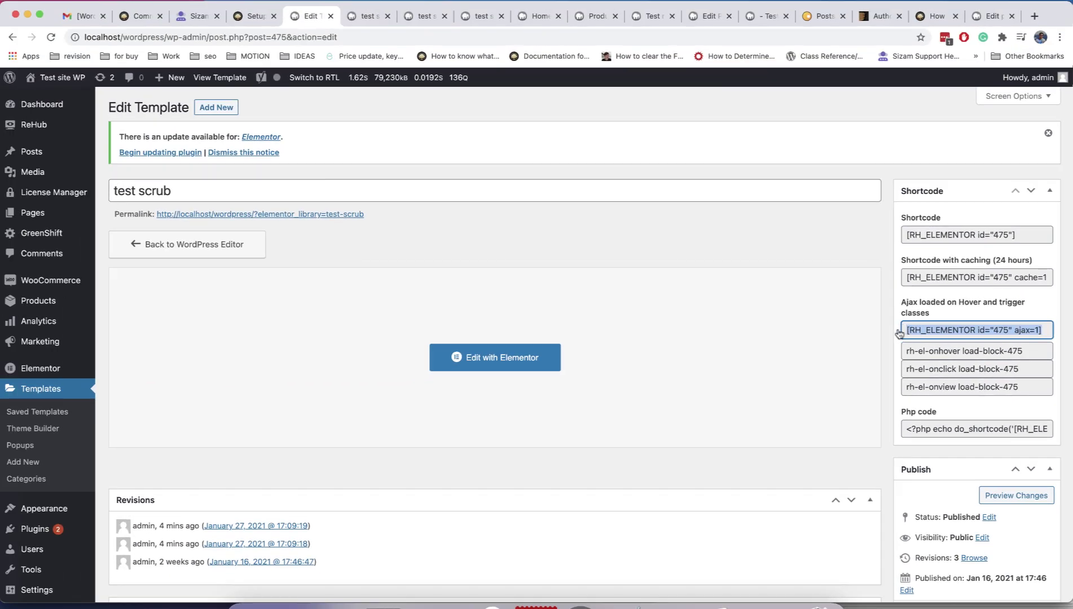
{"action": "mouse_move", "coordinate": [32, 151]}
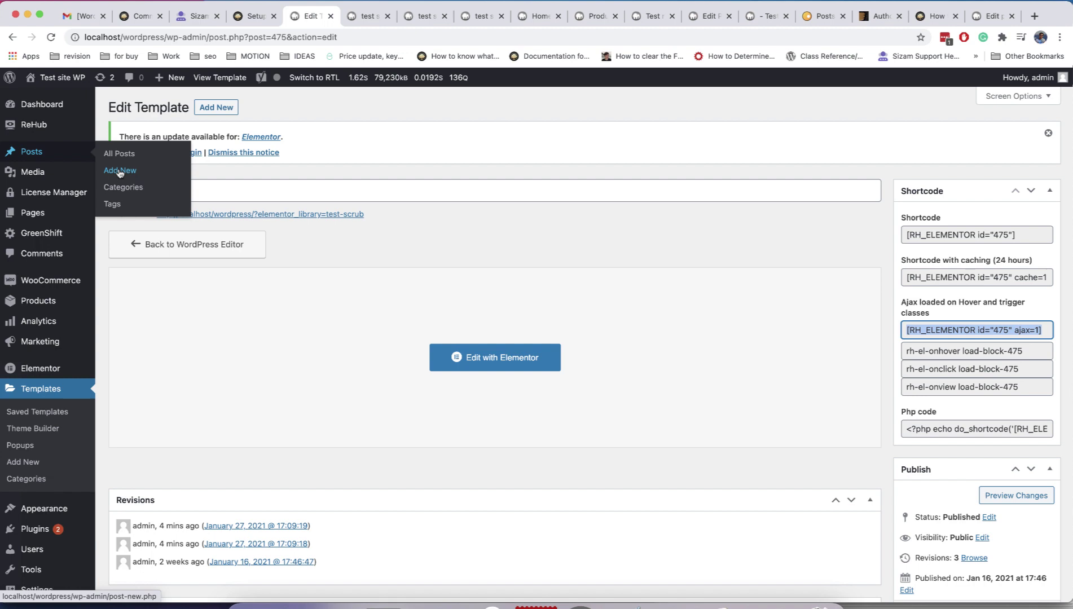
Step: Start the post 'Test for Ajax Elementor Loader' with a Shortcode block holding the Ajax shortcode
{"action": "right_click", "coordinate": [119, 170]}
{"action": "left_click", "coordinate": [168, 176]}
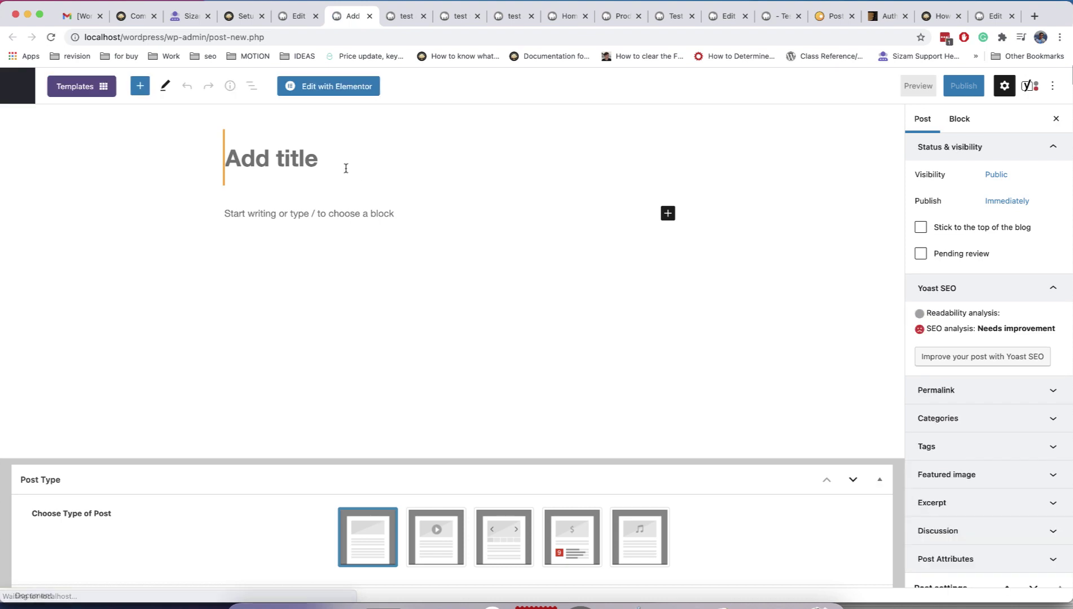
{"action": "type", "text": "Test for Ajax Elementor Loader"}
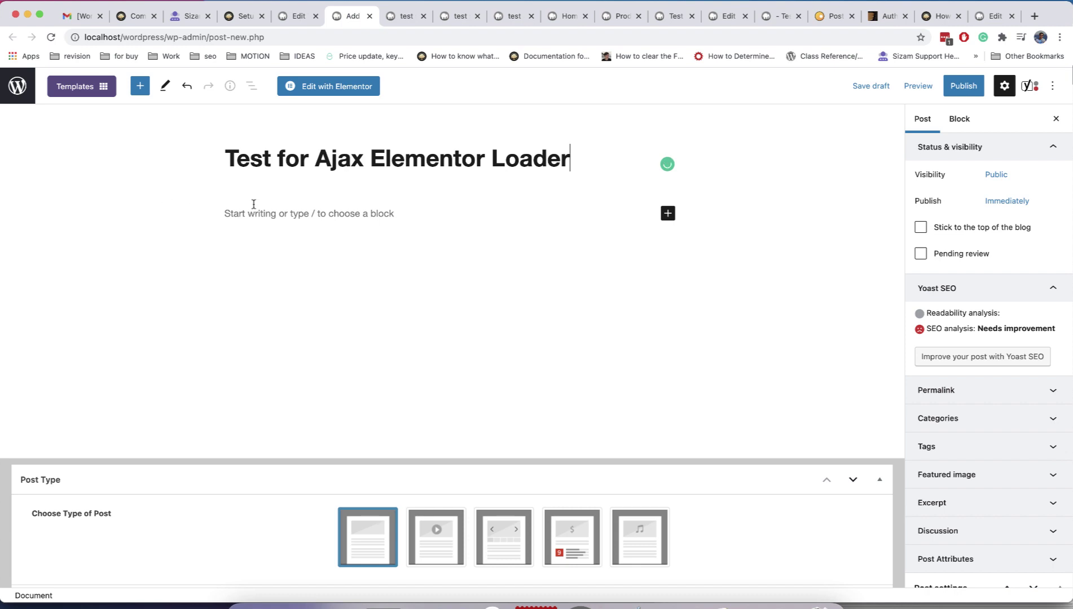
{"action": "left_click", "coordinate": [254, 214]}
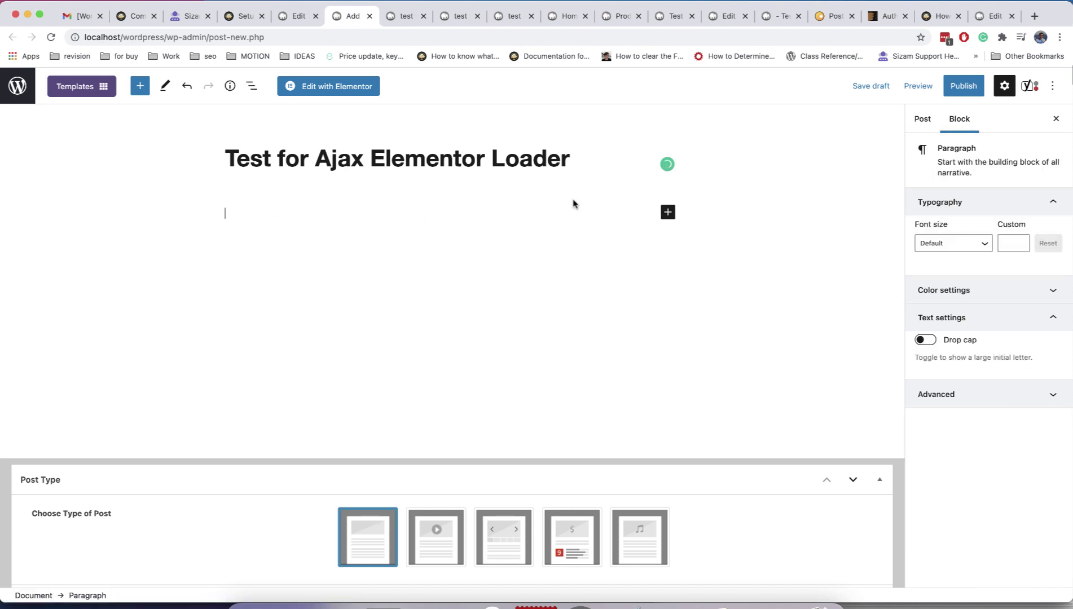
{"action": "left_click", "coordinate": [667, 213]}
{"action": "type", "text": "sho"}
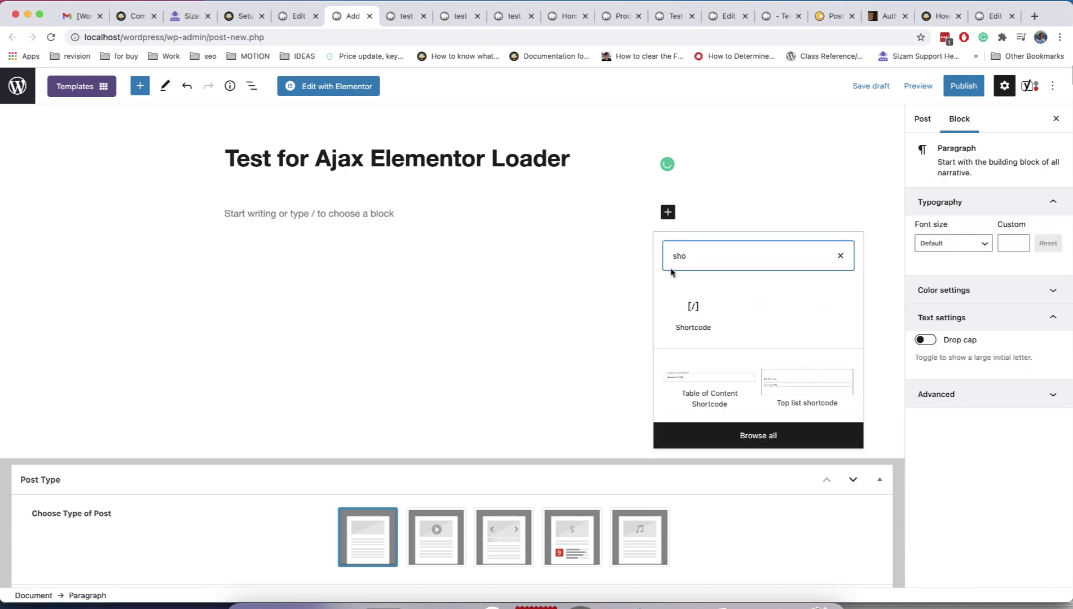
{"action": "left_click", "coordinate": [692, 310]}
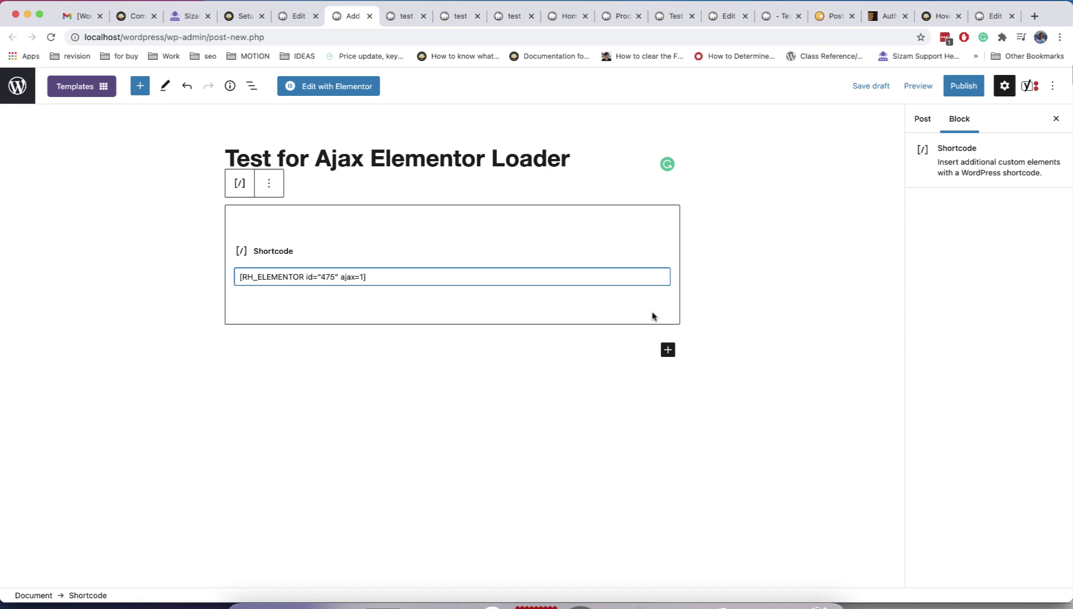
{"action": "left_click", "coordinate": [553, 193]}
{"action": "left_click", "coordinate": [428, 205]}
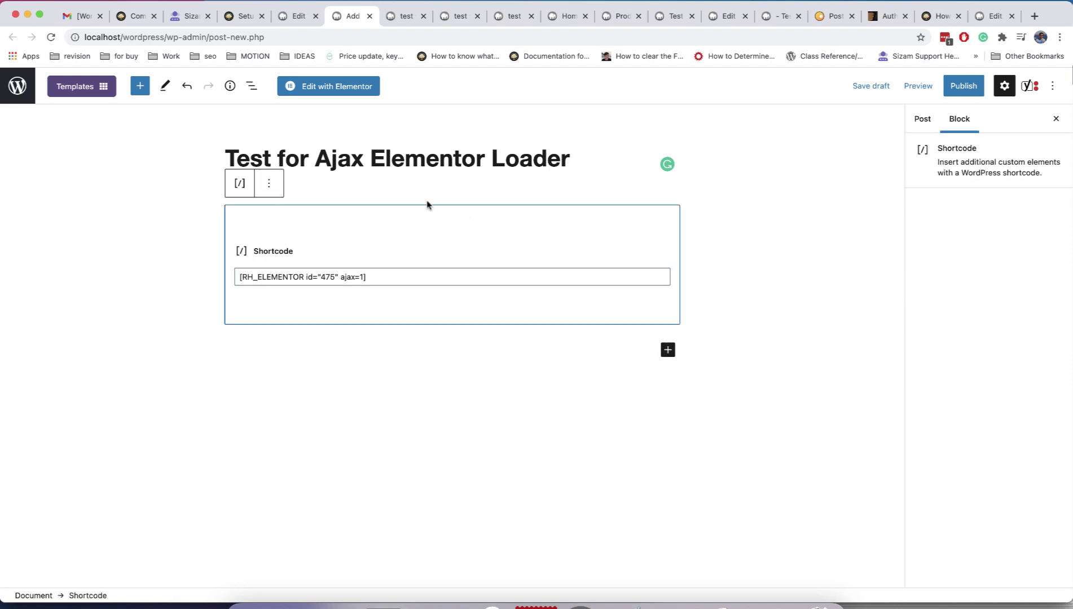
Step: Add a Buttons block labelled 'Trigger Element' below the shortcode
{"action": "left_click", "coordinate": [667, 350]}
{"action": "type", "text": "butt"}
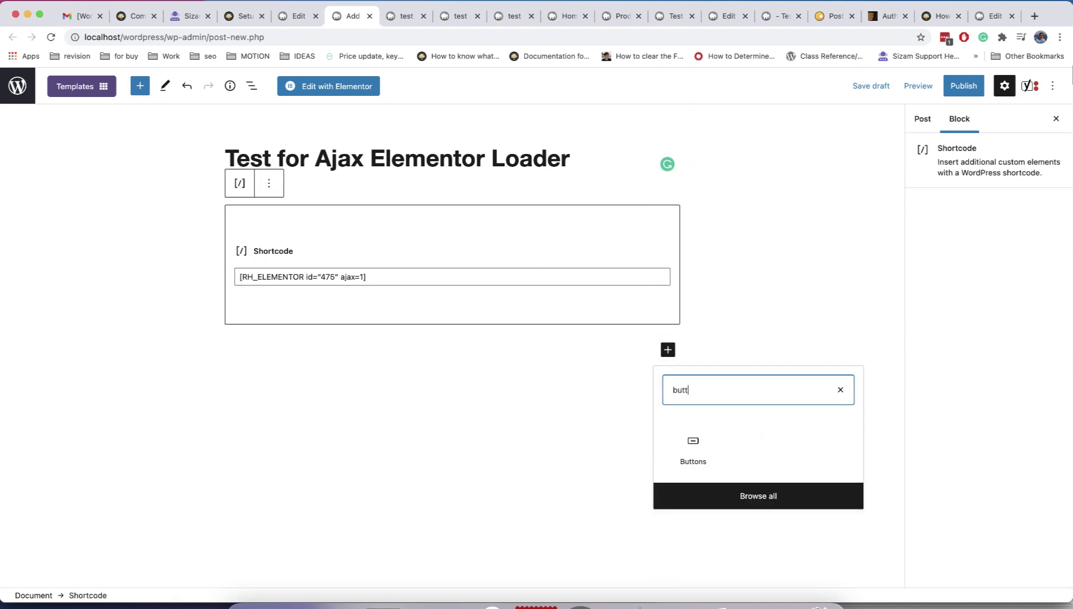
{"action": "left_click", "coordinate": [692, 444]}
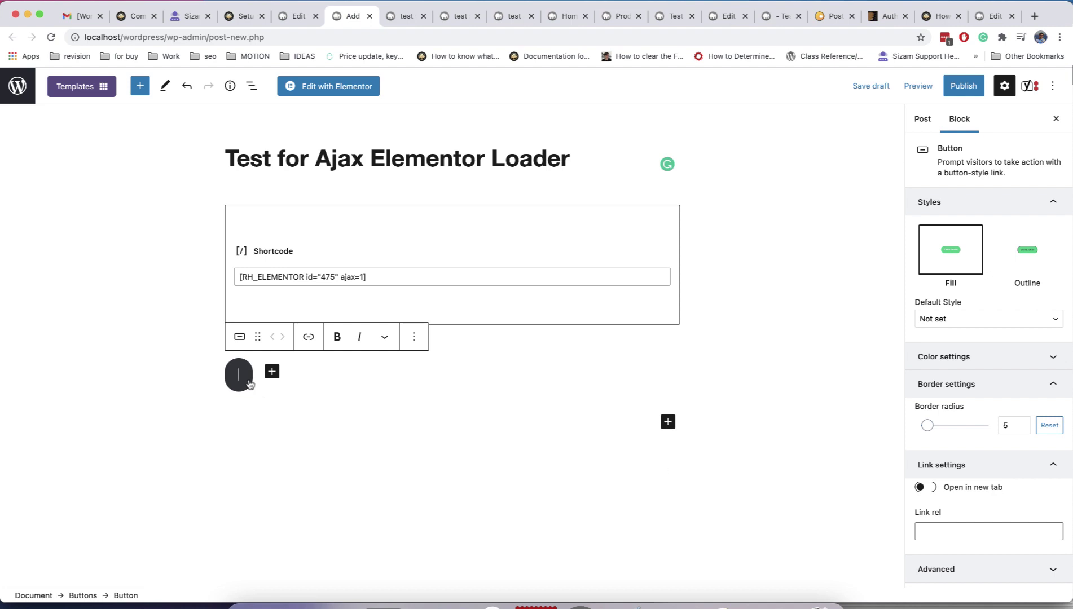
{"action": "type", "text": "Test"}
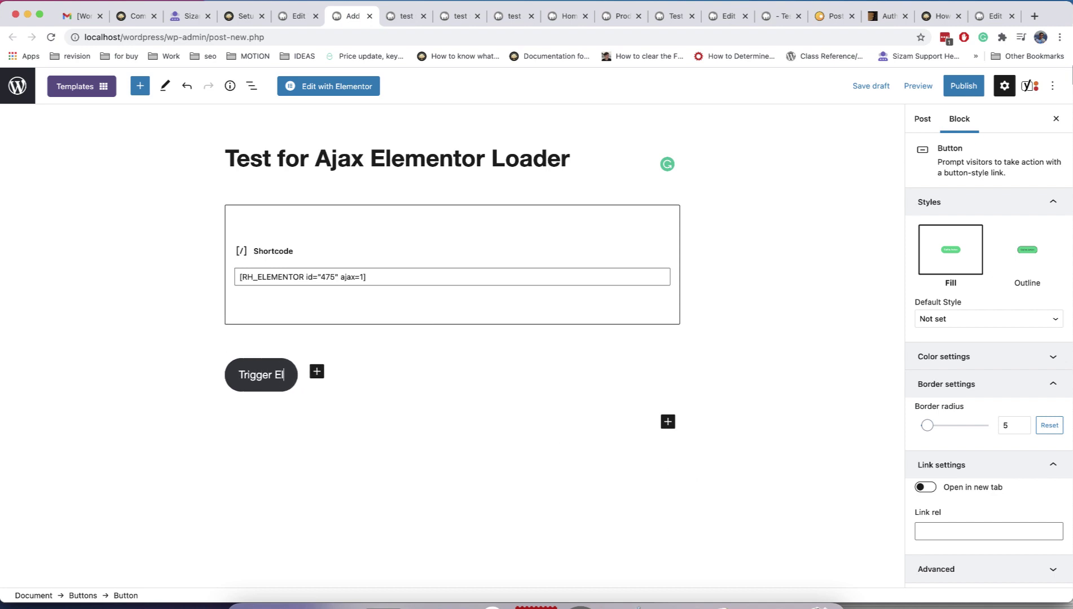
{"action": "left_click", "coordinate": [423, 132]}
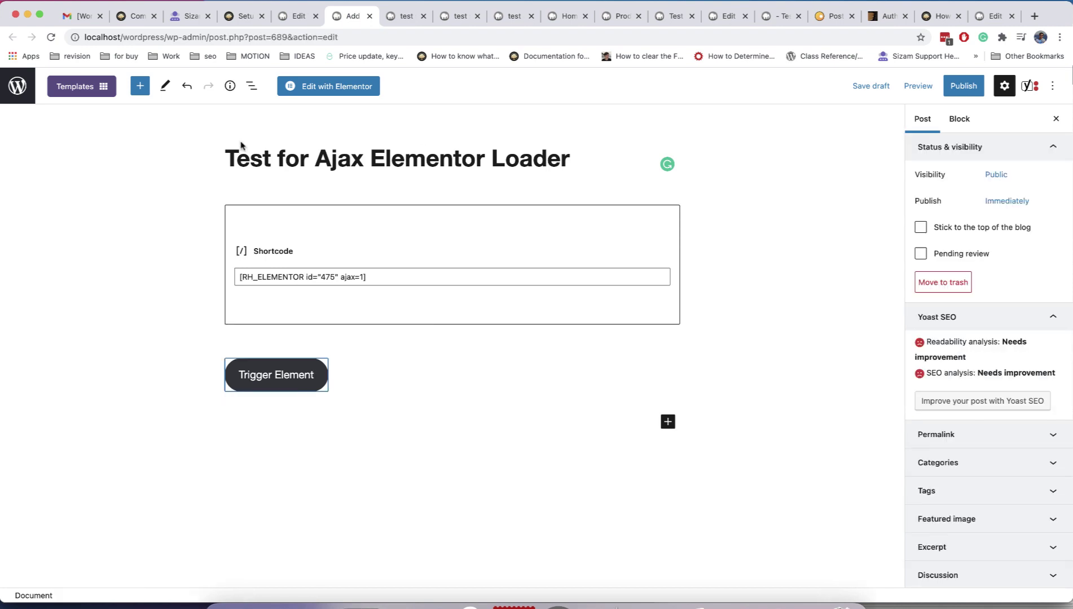
{"action": "left_click", "coordinate": [292, 16]}
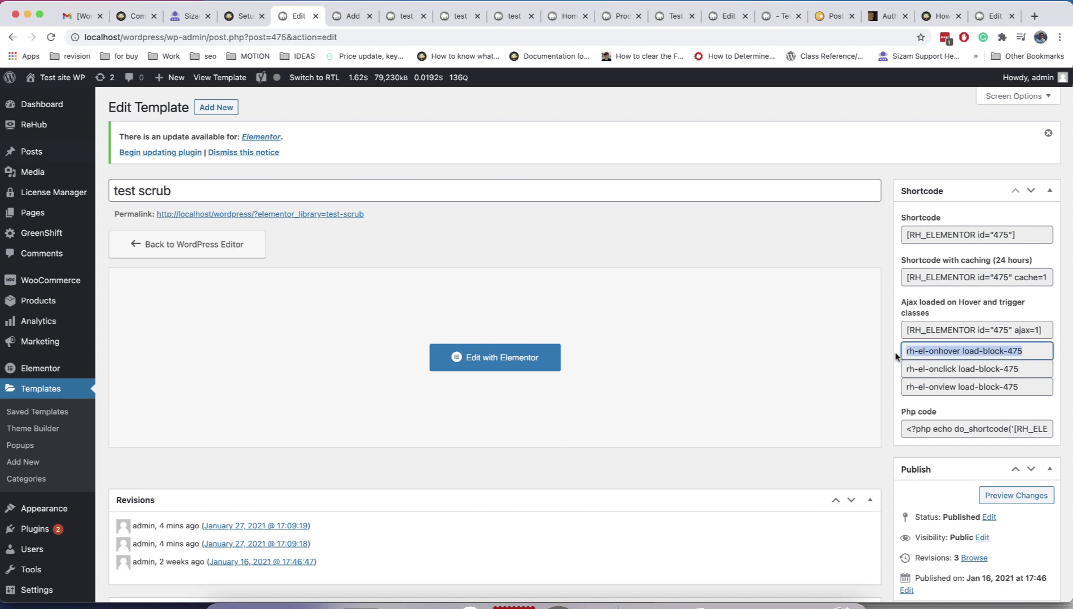
Step: Give the Trigger Element button the CSS class rh-el-onhover load-block-475
{"action": "left_click", "coordinate": [352, 16]}
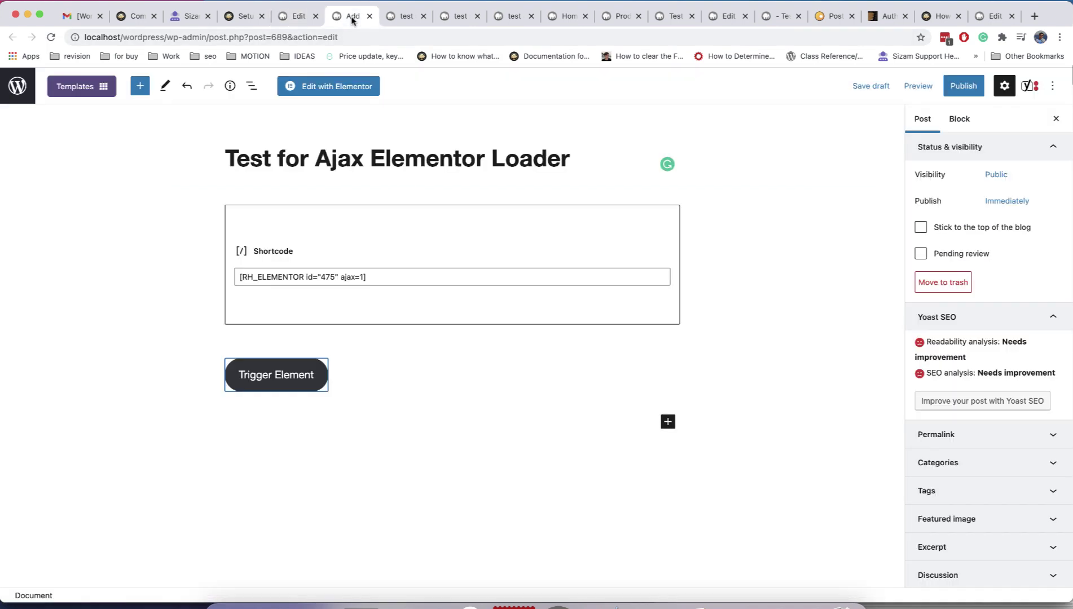
{"action": "left_click", "coordinate": [322, 371]}
{"action": "scroll", "coordinate": [956, 402], "scroll_direction": "down", "scroll_amount": 1}
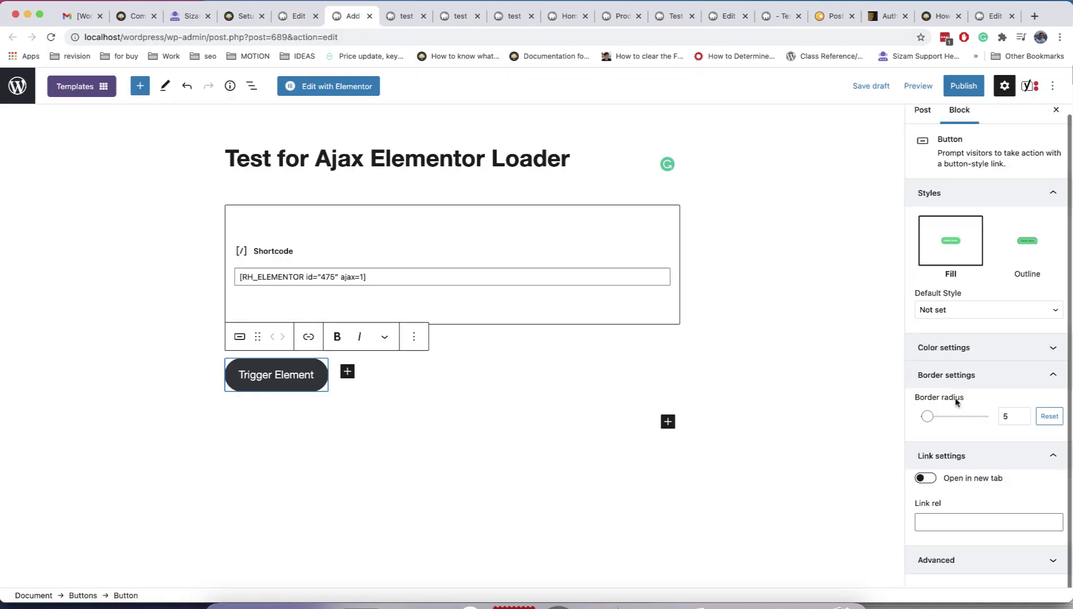
{"action": "left_click", "coordinate": [985, 556]}
{"action": "scroll", "coordinate": [985, 537], "scroll_direction": "down", "scroll_amount": 4}
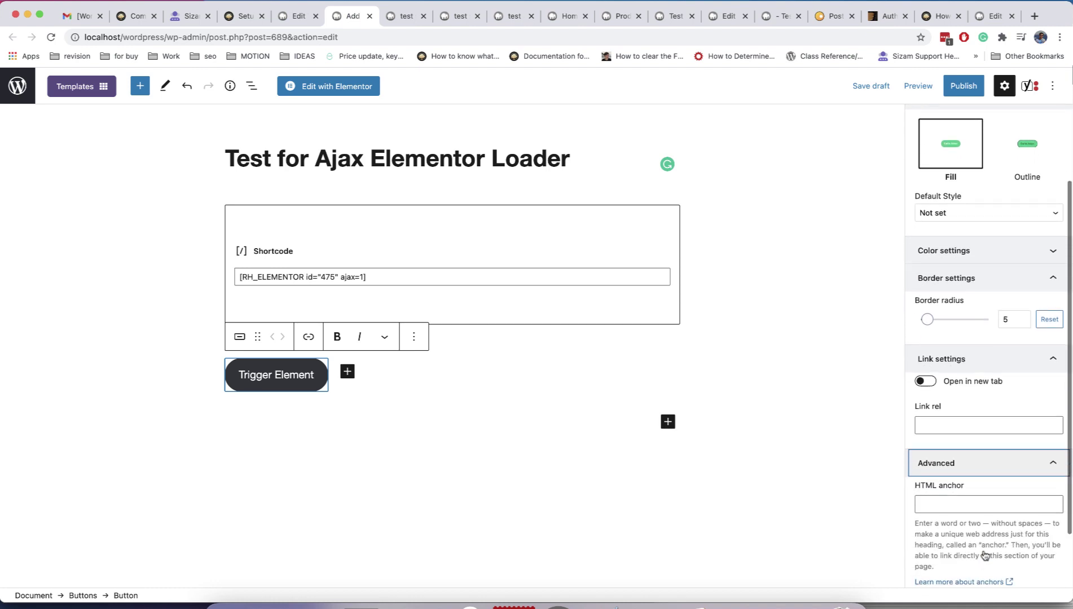
{"action": "scroll", "coordinate": [985, 537], "scroll_direction": "down", "scroll_amount": 2}
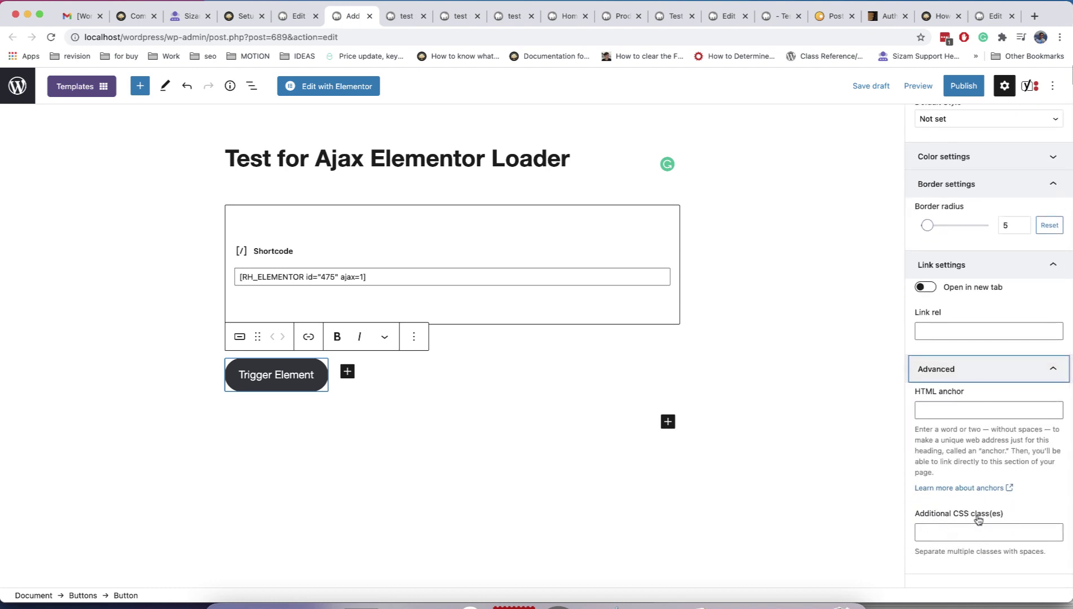
{"action": "left_click", "coordinate": [953, 537]}
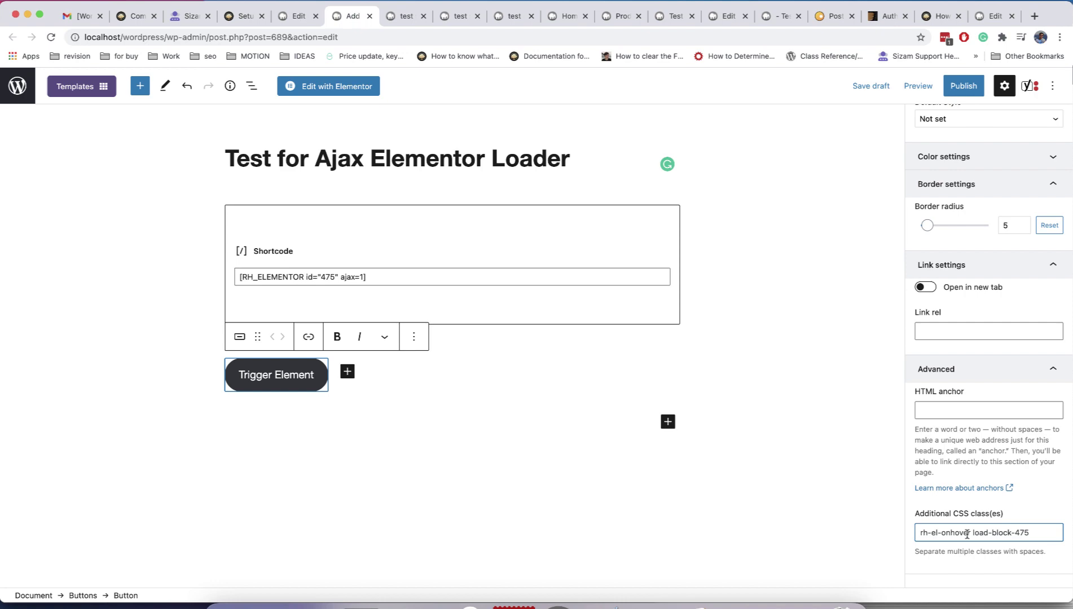
Step: Publish the post and confirm the Trigger Element button loads the template grid
{"action": "left_click", "coordinate": [964, 86]}
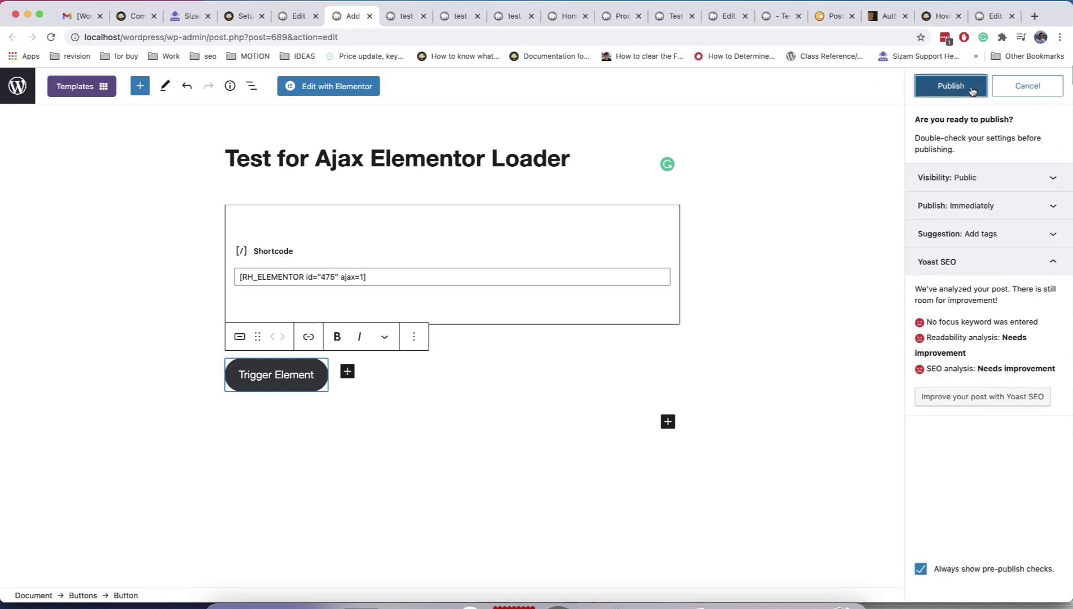
{"action": "left_click", "coordinate": [950, 86]}
{"action": "key", "text": "ctrl+Tab"}
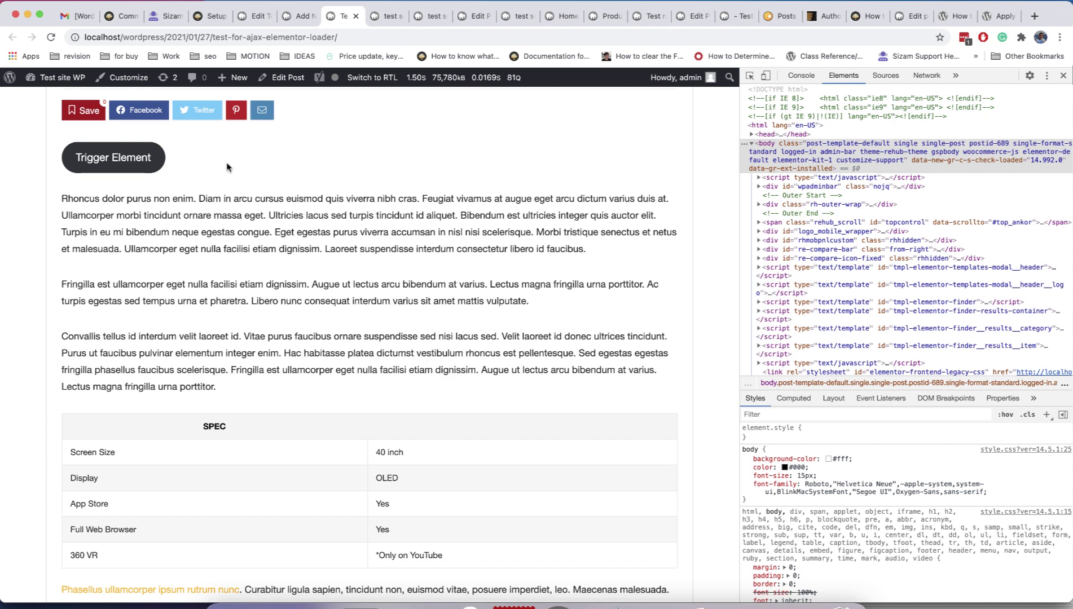
{"action": "left_click", "coordinate": [149, 160]}
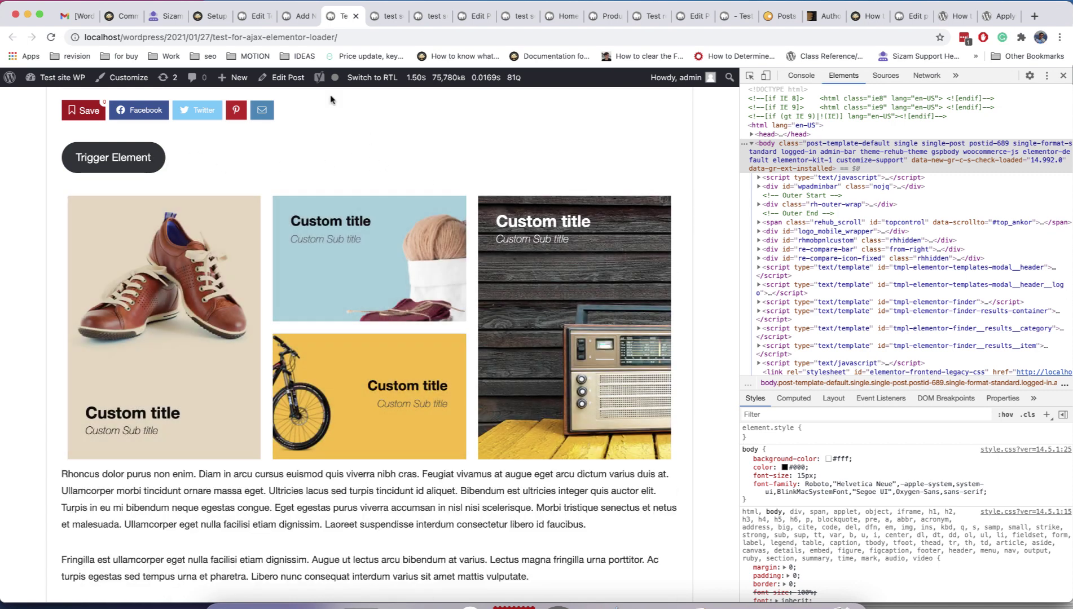
{"action": "left_click", "coordinate": [293, 16]}
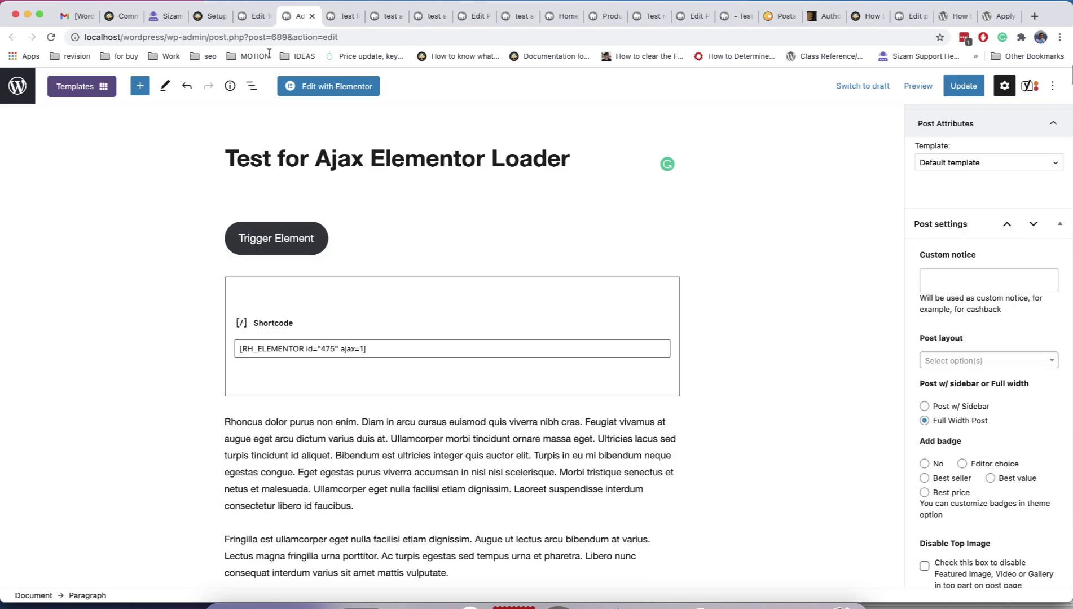
Step: Replace the button's class with rh-el-onview load-block-475 copied from the template page
{"action": "left_click", "coordinate": [253, 15]}
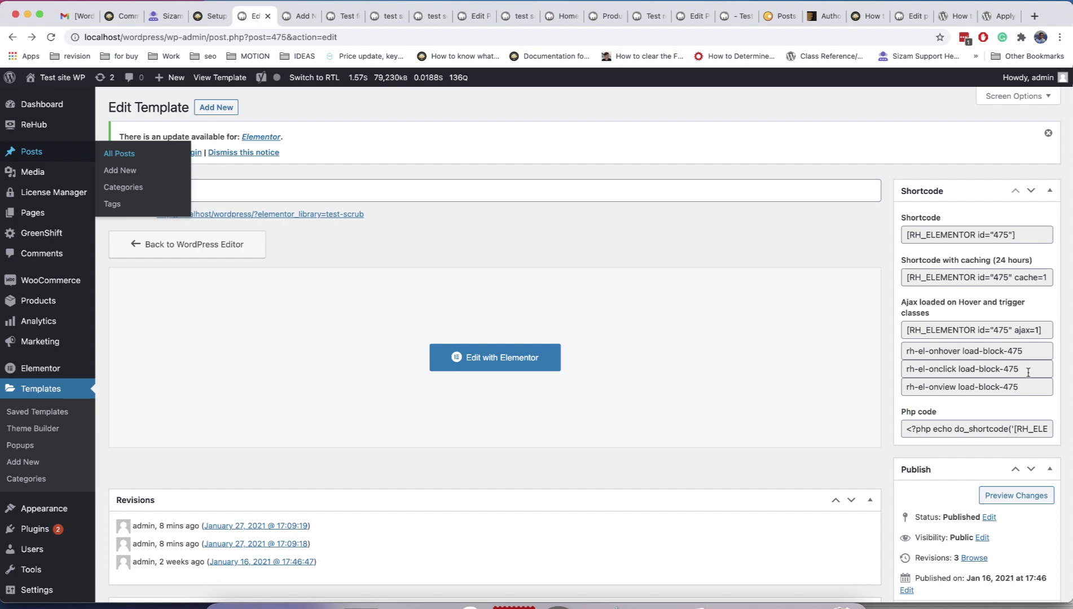
{"action": "left_click_drag", "start_coordinate": [1026, 386], "coordinate": [894, 387]}
{"action": "key", "text": "super+c"}
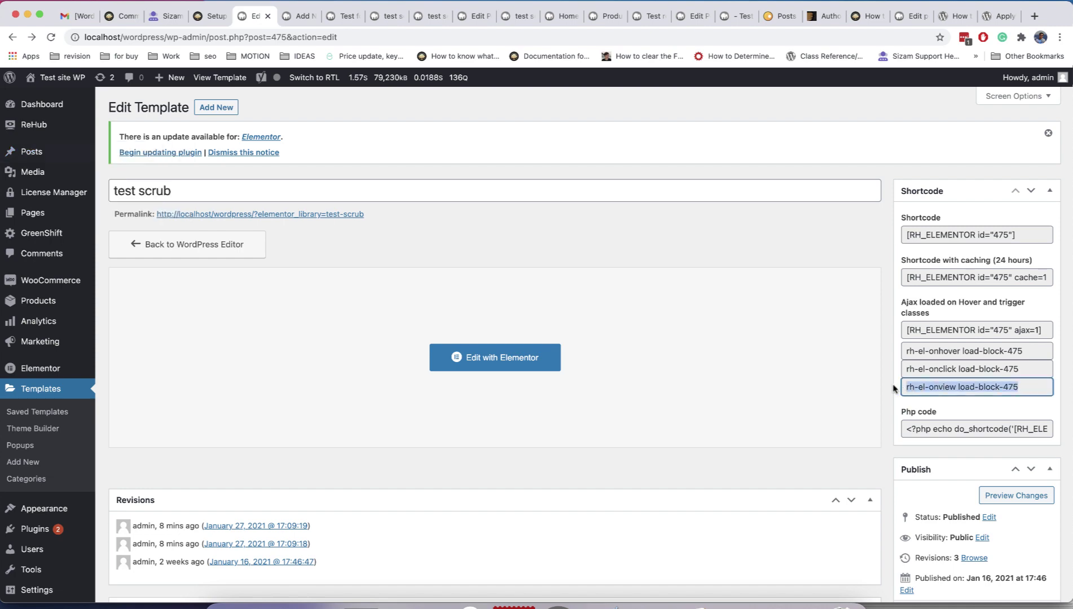
{"action": "left_click", "coordinate": [300, 16]}
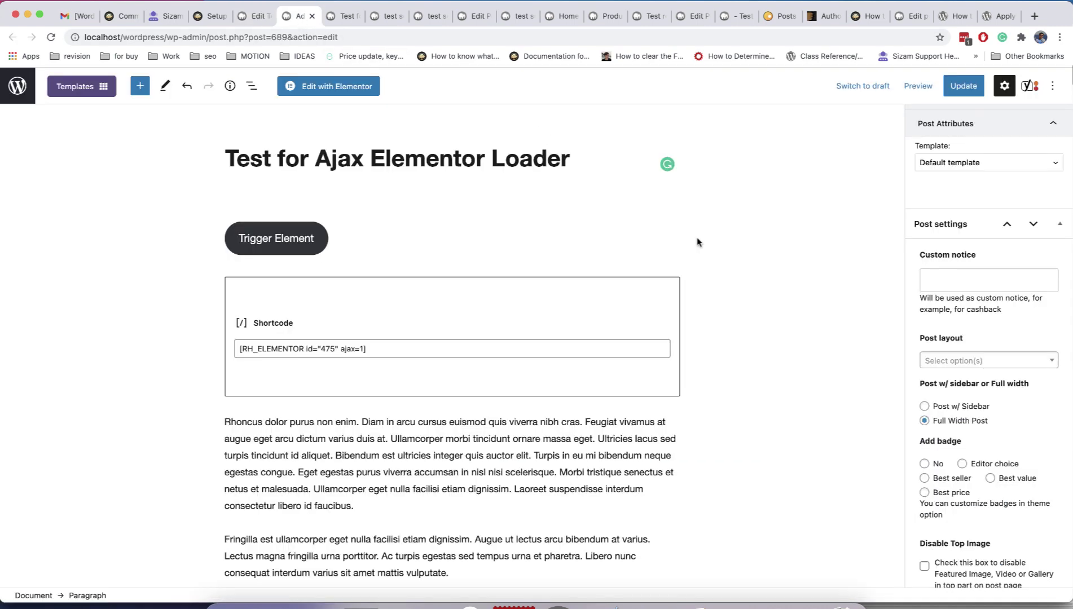
{"action": "left_click", "coordinate": [413, 242]}
{"action": "left_click", "coordinate": [959, 119]}
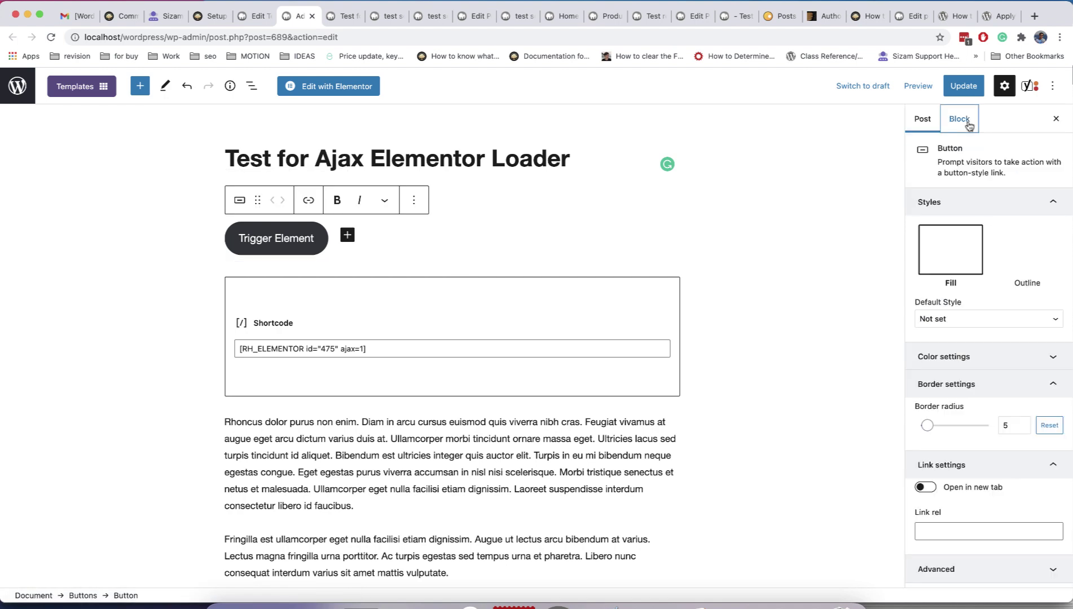
{"action": "scroll", "coordinate": [996, 335], "scroll_direction": "down", "scroll_amount": 1}
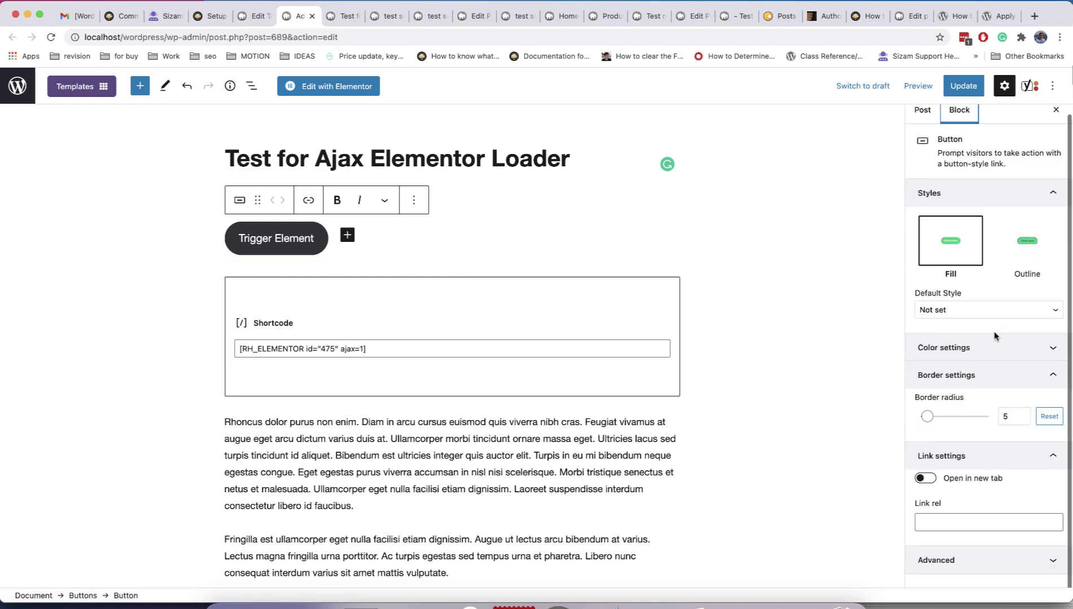
{"action": "left_click", "coordinate": [977, 561]}
{"action": "left_click", "coordinate": [1030, 532]}
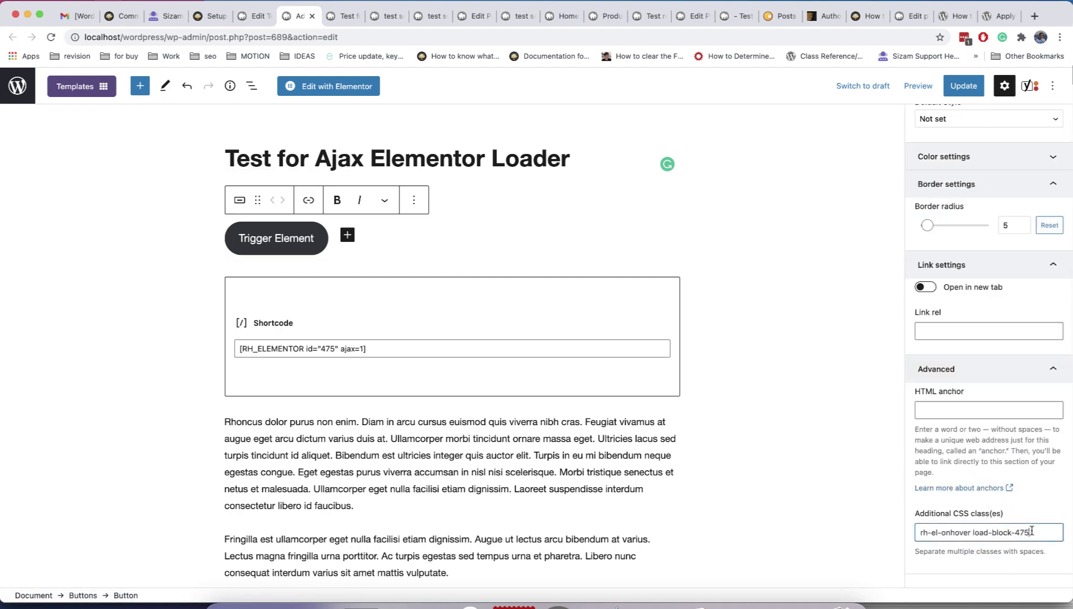
{"action": "key", "text": "super+a"}
{"action": "key", "text": "super+v"}
Step: Update the post and open the live post in a new tab
{"action": "left_click", "coordinate": [964, 86]}
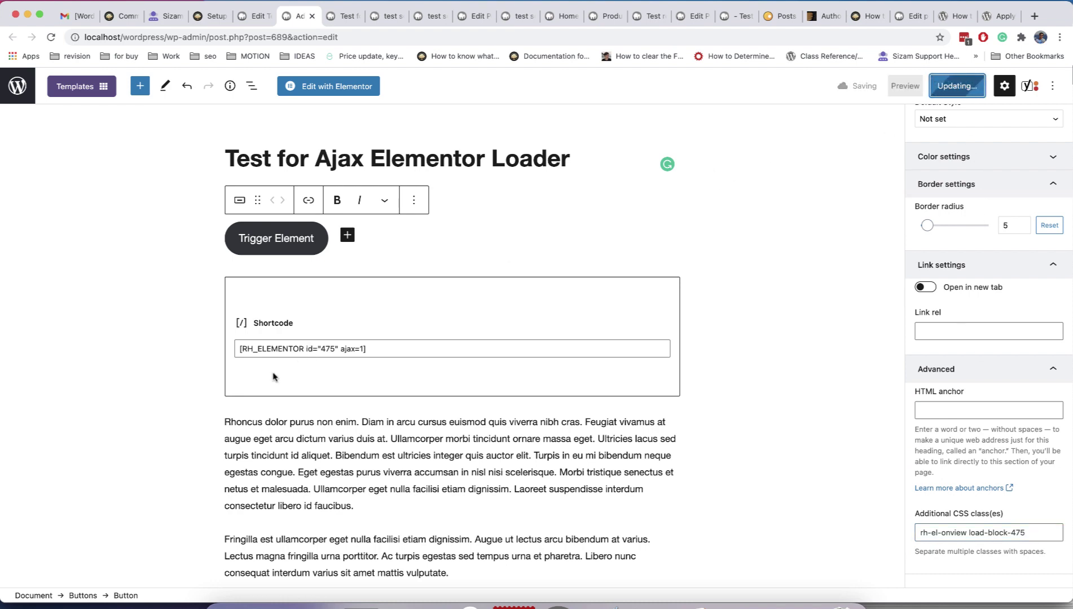
{"action": "right_click", "coordinate": [110, 566]}
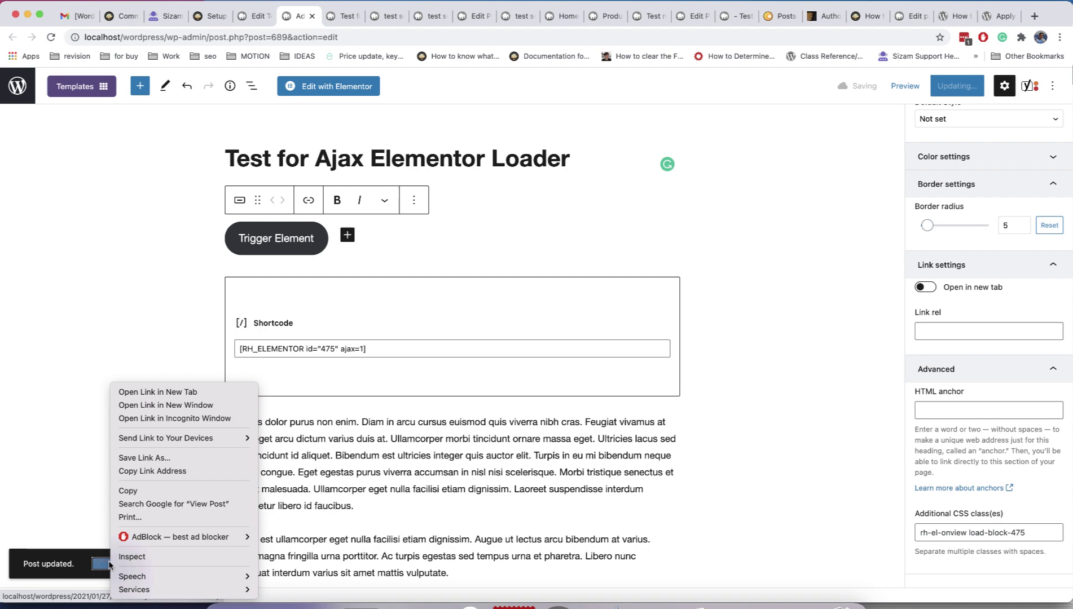
{"action": "left_click", "coordinate": [155, 388]}
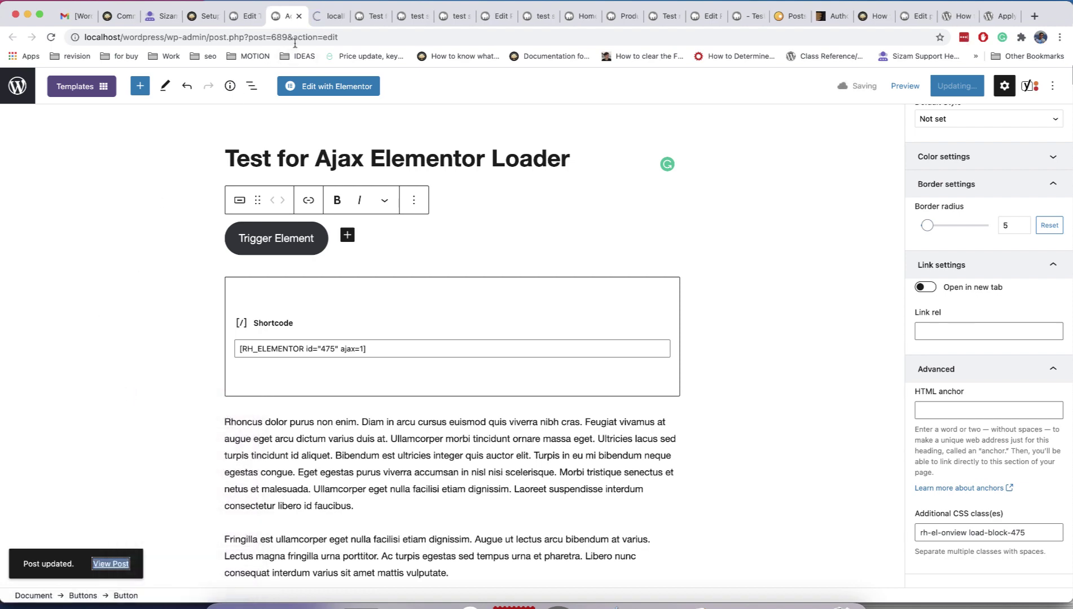
{"action": "left_click", "coordinate": [323, 16]}
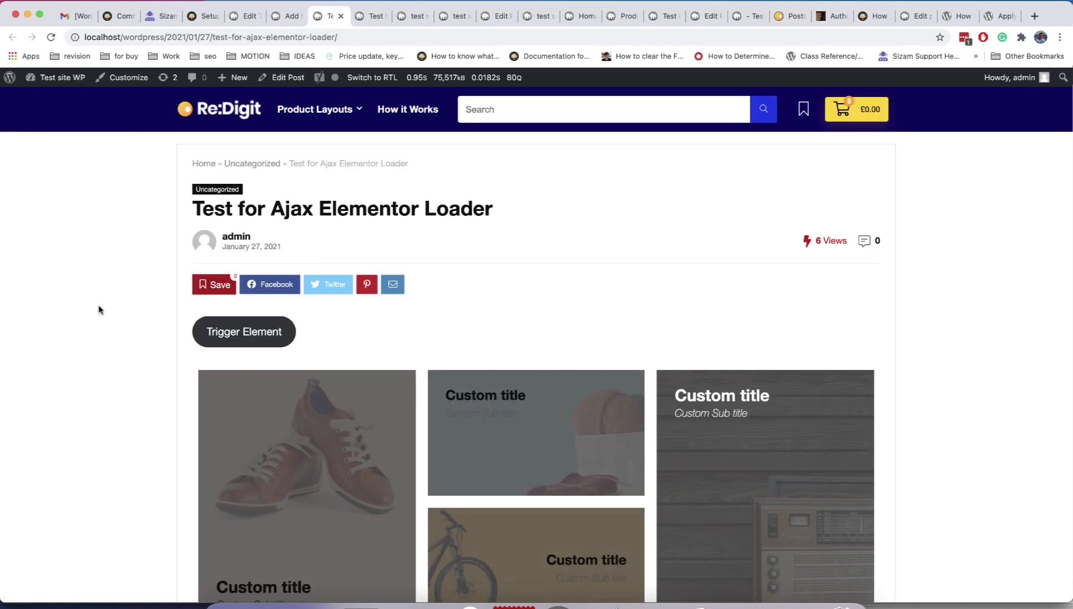
{"action": "scroll", "coordinate": [123, 391], "scroll_direction": "down", "scroll_amount": 5}
{"action": "scroll", "coordinate": [122, 391], "scroll_direction": "up", "scroll_amount": 5}
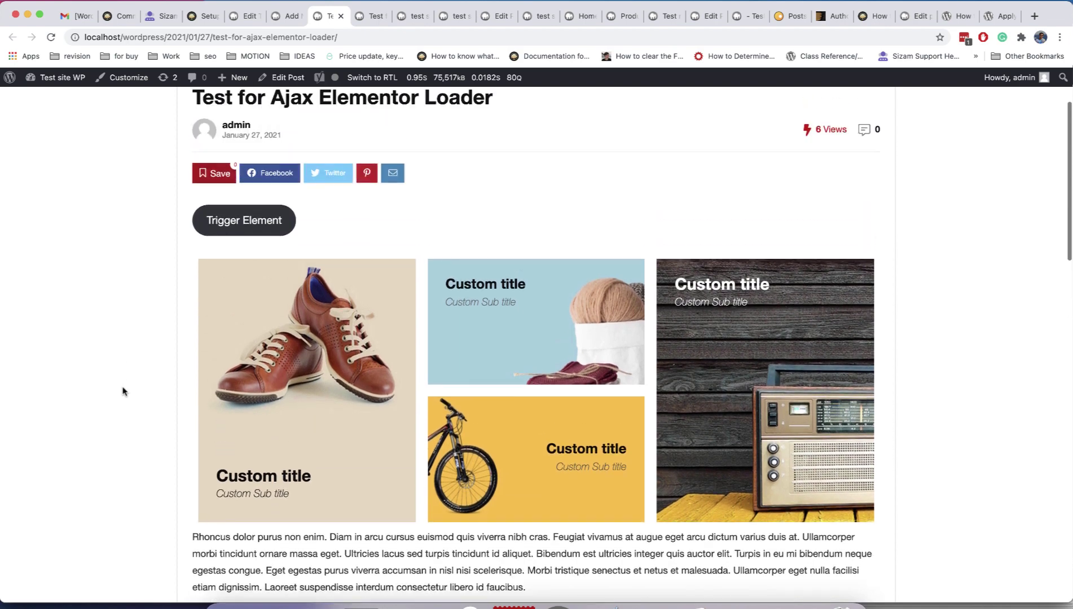
Step: Inspect the Trigger Element button's markup, then search the page source for 'Trigger Element'
{"action": "right_click", "coordinate": [256, 334]}
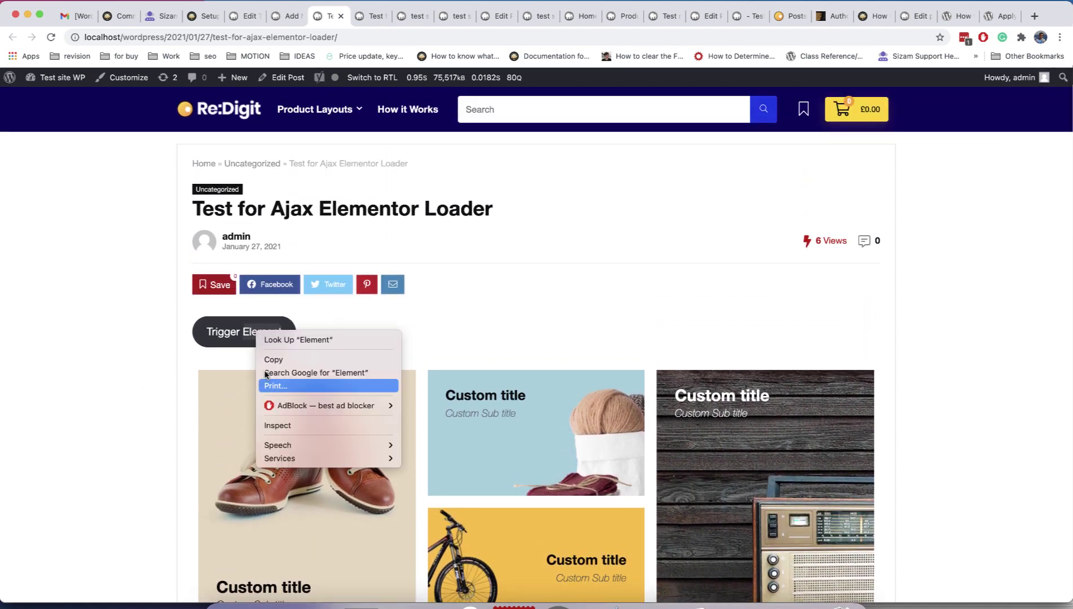
{"action": "left_click", "coordinate": [277, 425]}
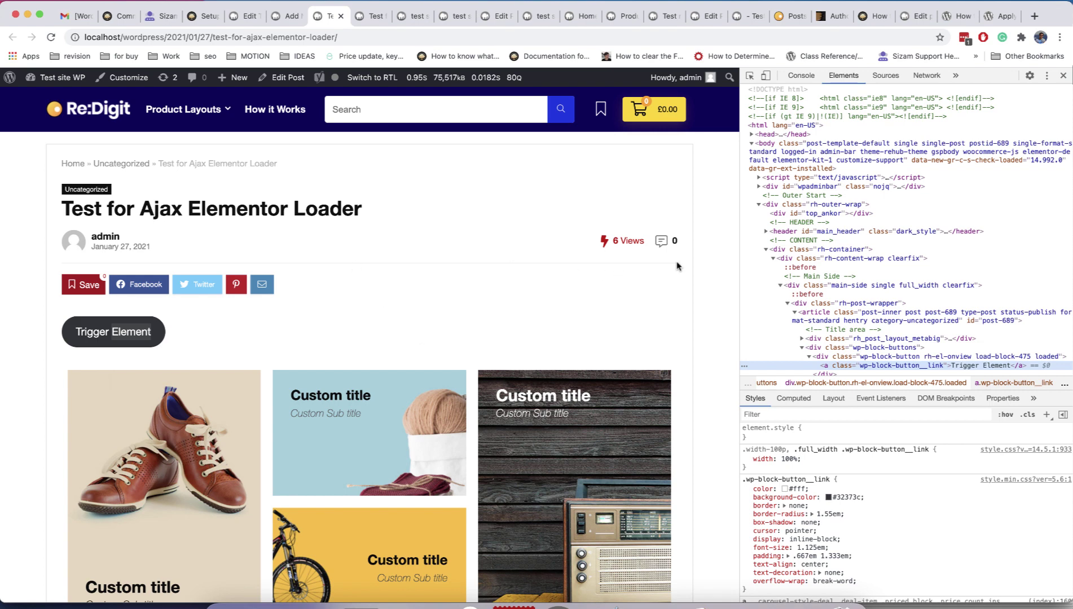
{"action": "scroll", "coordinate": [892, 281], "scroll_direction": "down", "scroll_amount": 1}
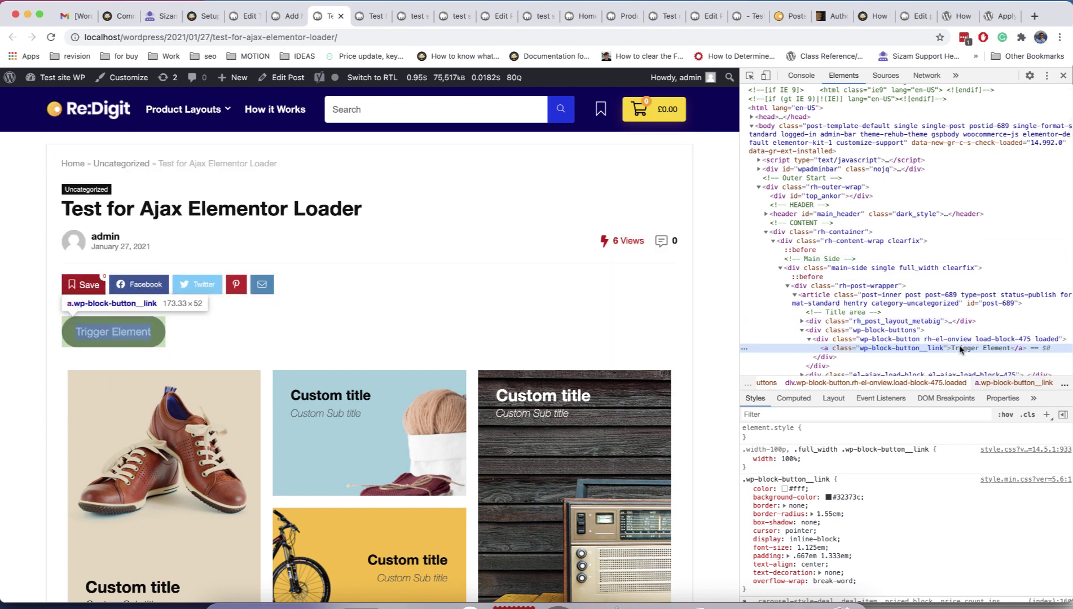
{"action": "right_click", "coordinate": [466, 302]}
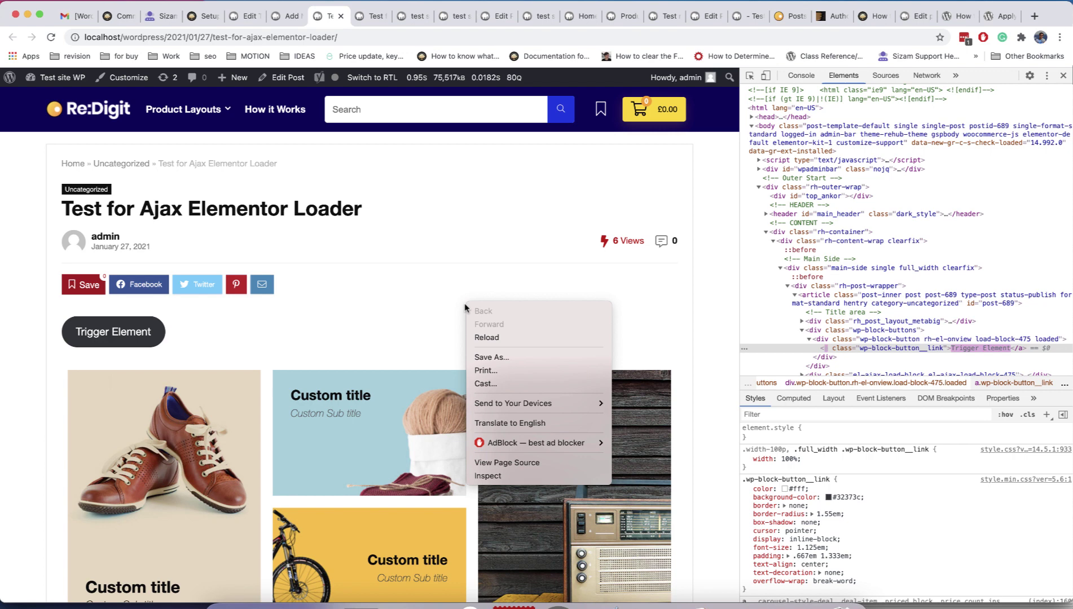
{"action": "left_click", "coordinate": [507, 463]}
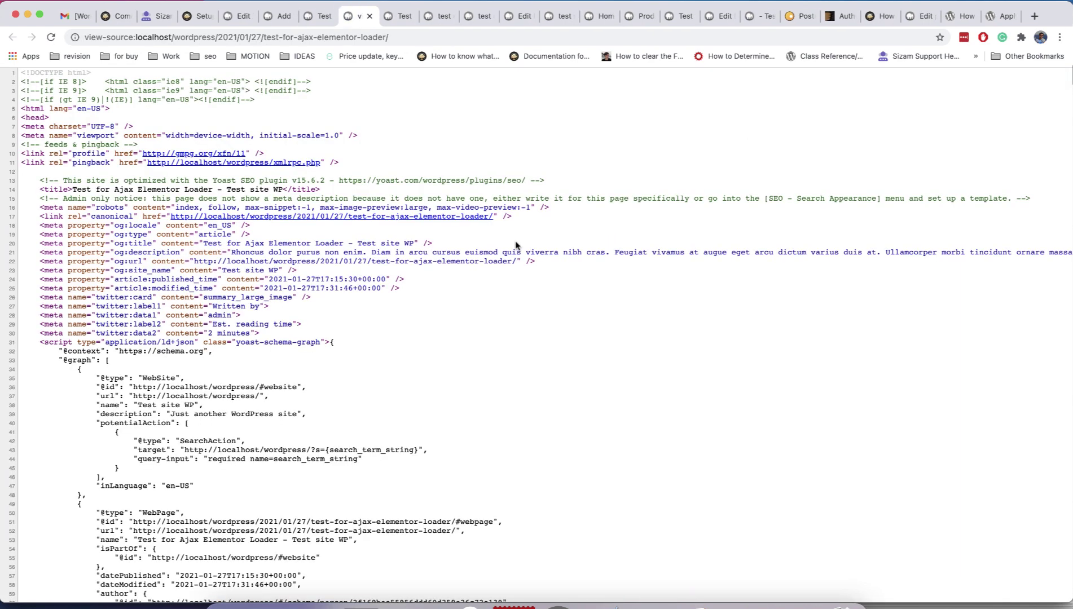
{"action": "key", "text": "super+f"}
{"action": "type", "text": "Trigger Element"}
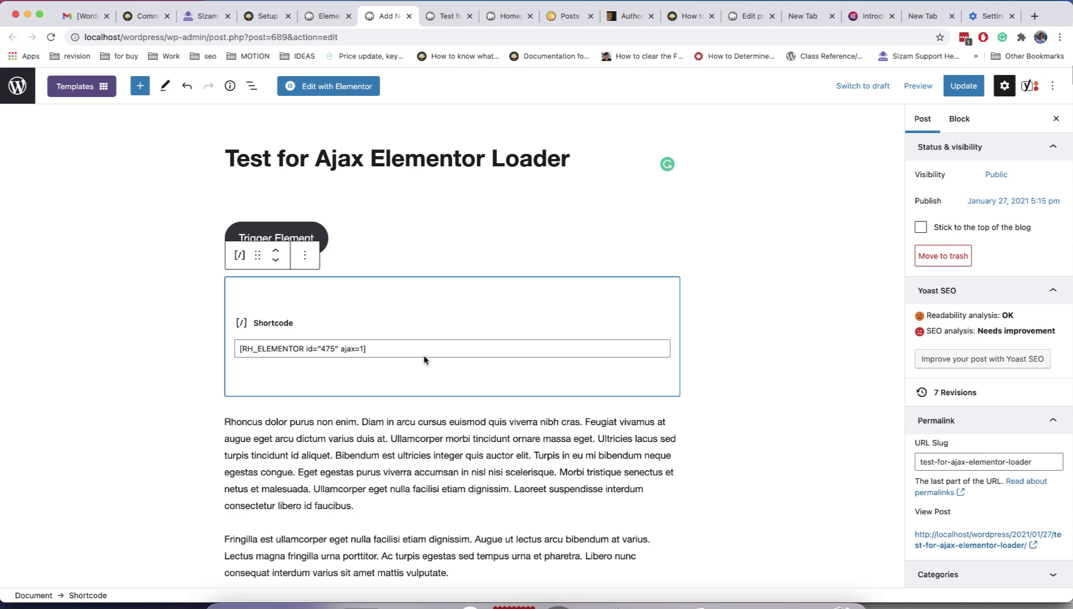
Step: Remove ajax=1 from the RH_ELEMENTOR shortcode and update the post
{"action": "left_click", "coordinate": [362, 349]}
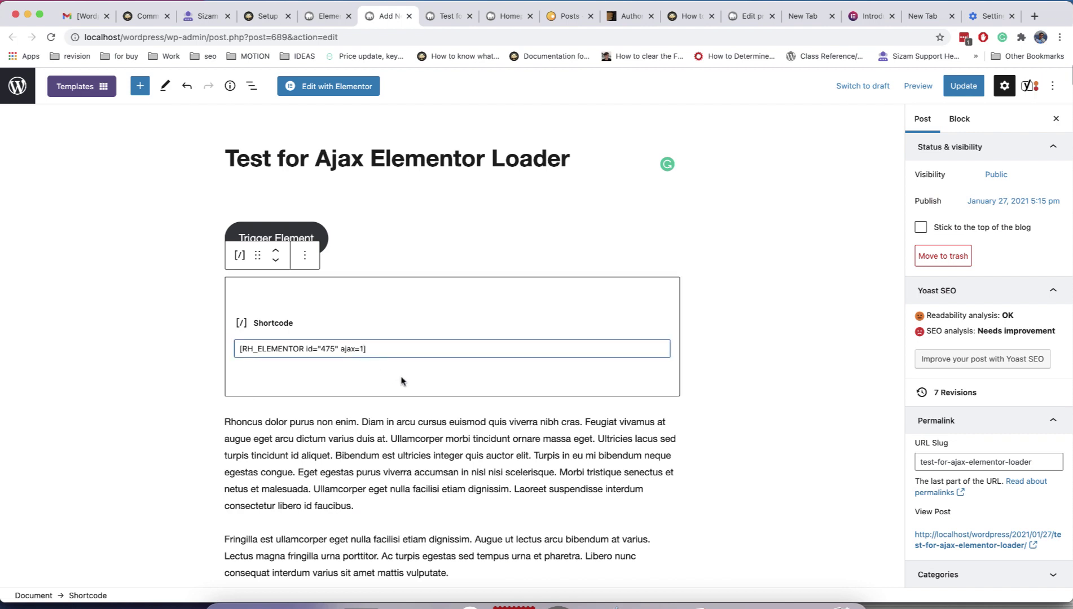
{"action": "key", "text": "BackSpace"}
{"action": "key", "text": "BackSpace"}
{"action": "key", "text": "BackSpace"}
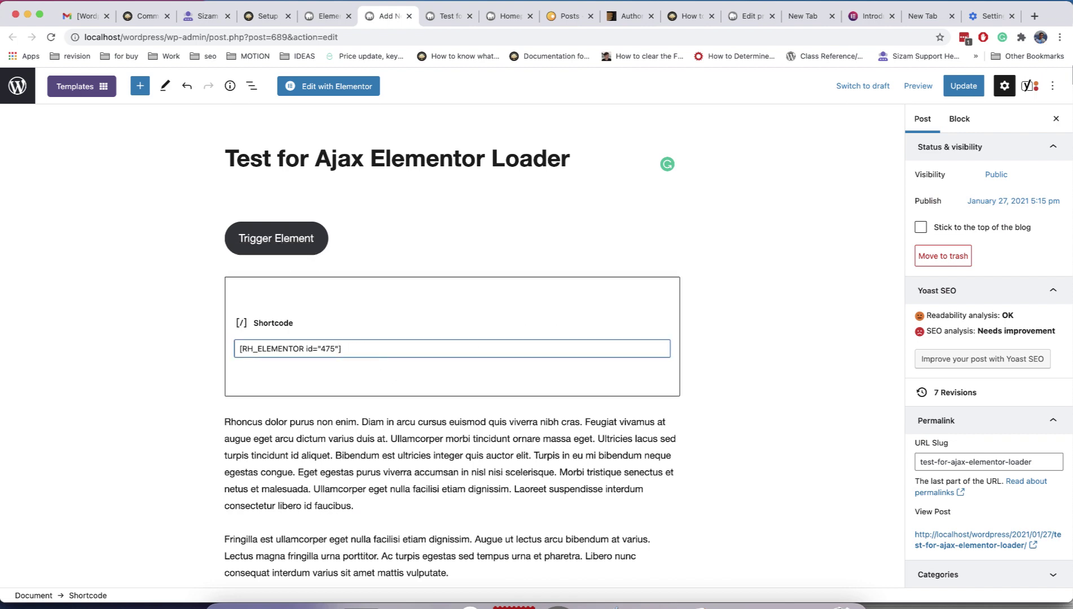
{"action": "left_click", "coordinate": [963, 85]}
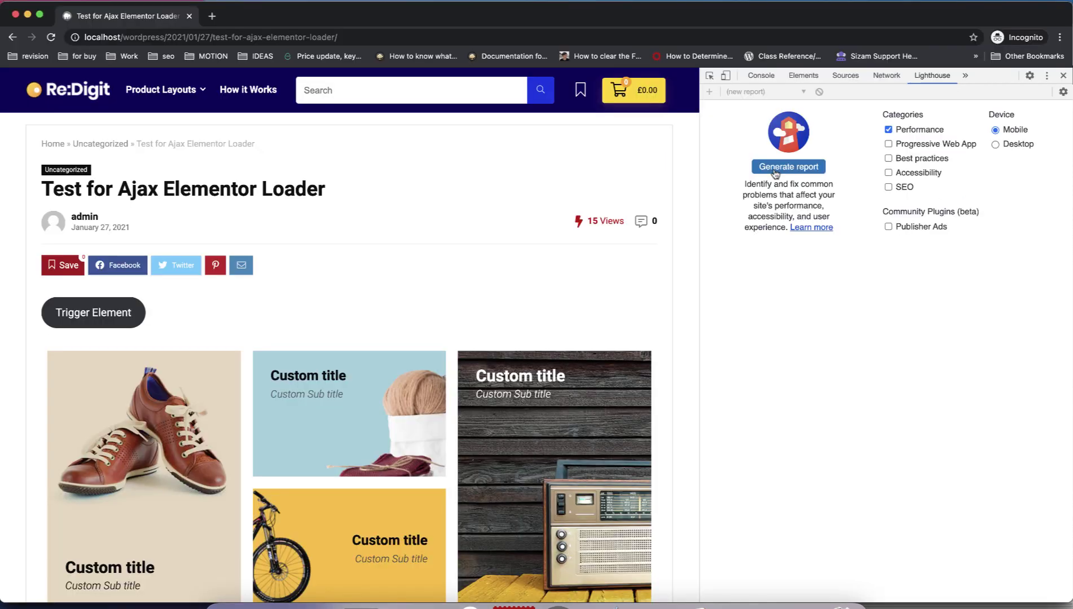
Step: Run a Lighthouse mobile audit of the post (score 38) and return to the editor window
{"action": "left_click", "coordinate": [774, 168]}
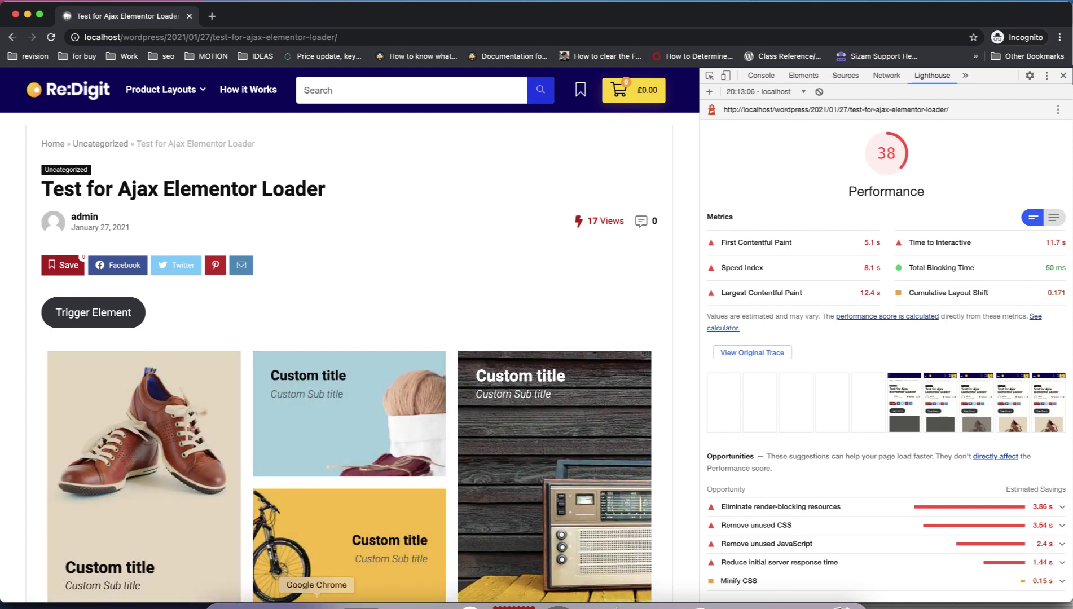
{"action": "right_click", "coordinate": [317, 602]}
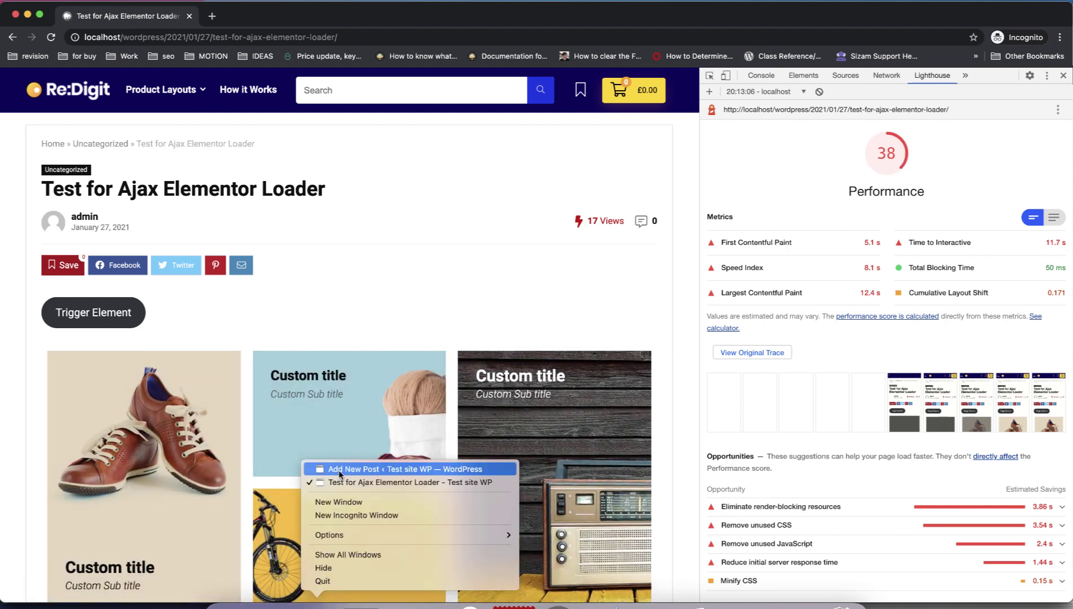
{"action": "left_click", "coordinate": [340, 470]}
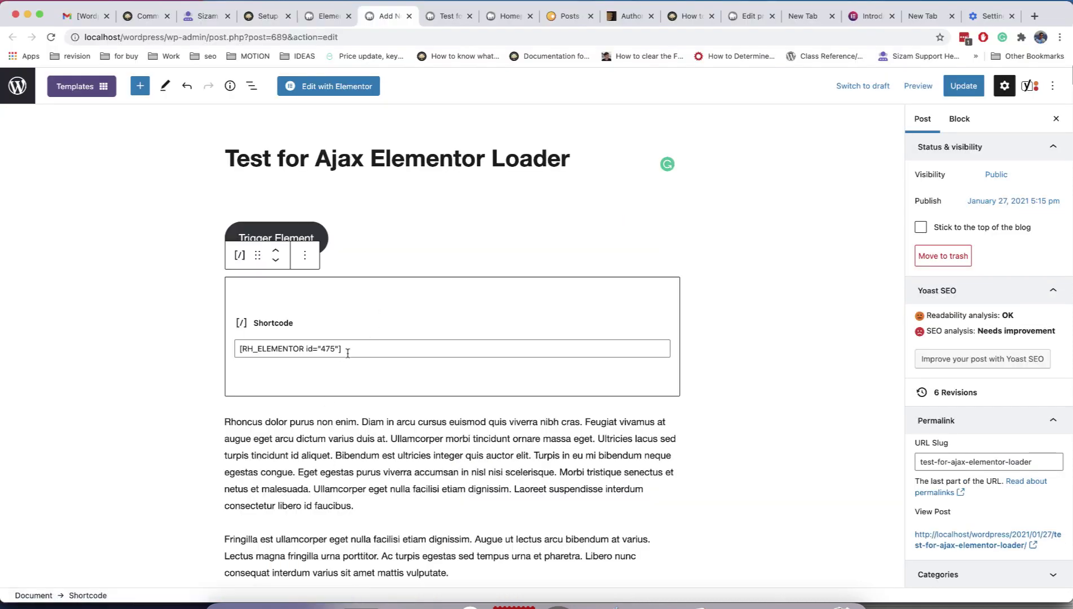
Step: Restore ajax=1 in the shortcode, update the post, and switch to the live post window
{"action": "left_click", "coordinate": [336, 350]}
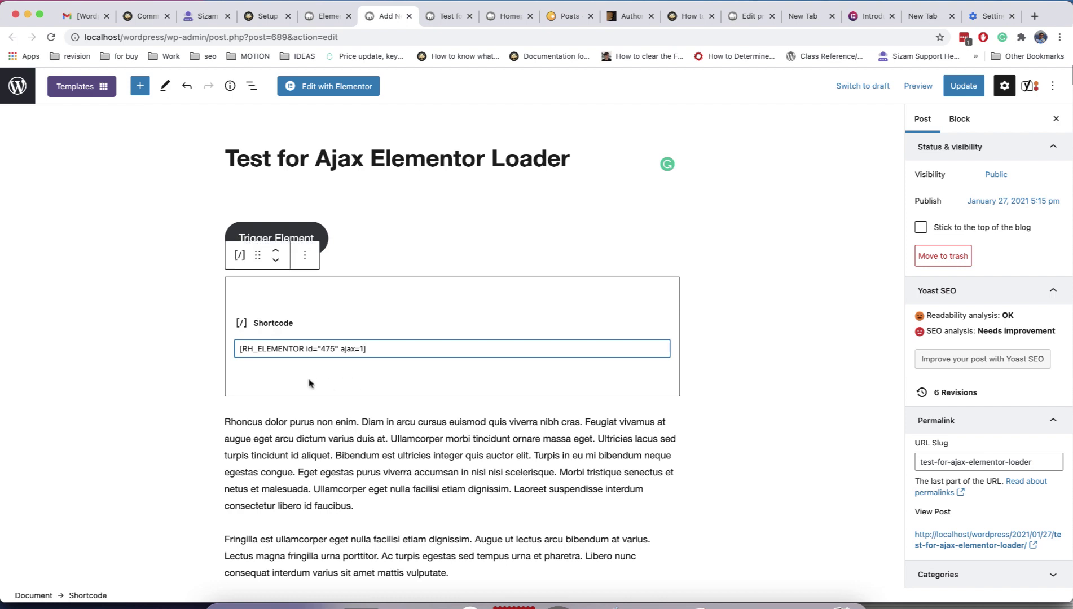
{"action": "left_click", "coordinate": [956, 87]}
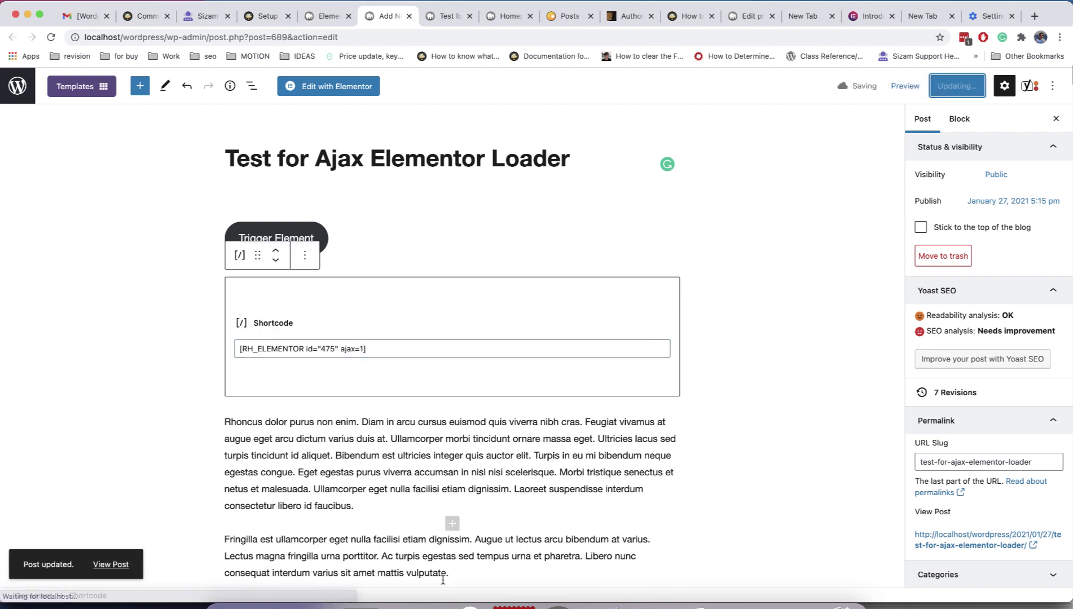
{"action": "right_click", "coordinate": [316, 598]}
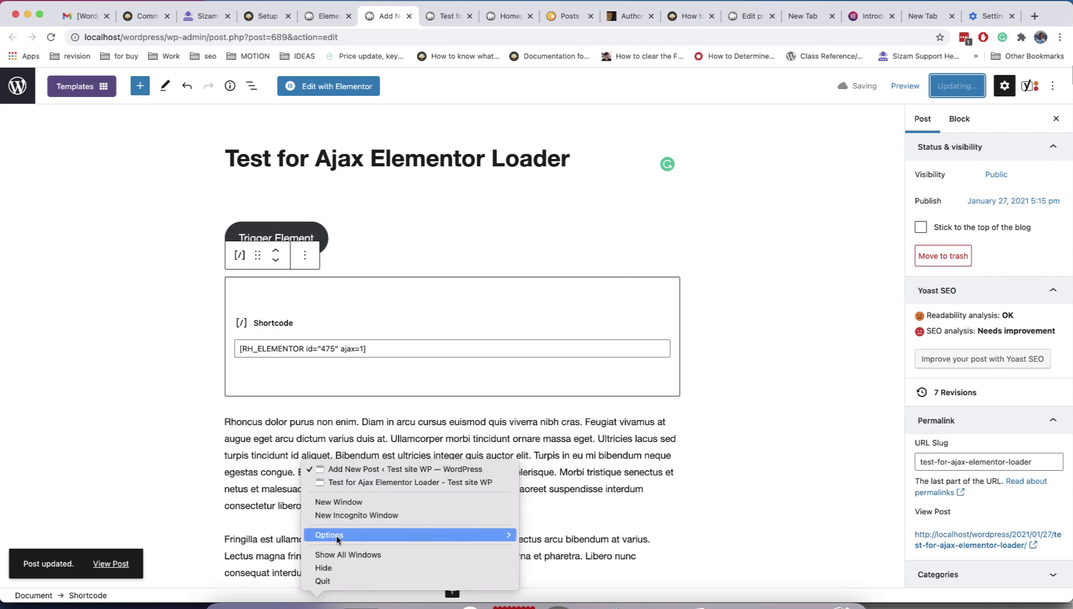
{"action": "left_click", "coordinate": [338, 486]}
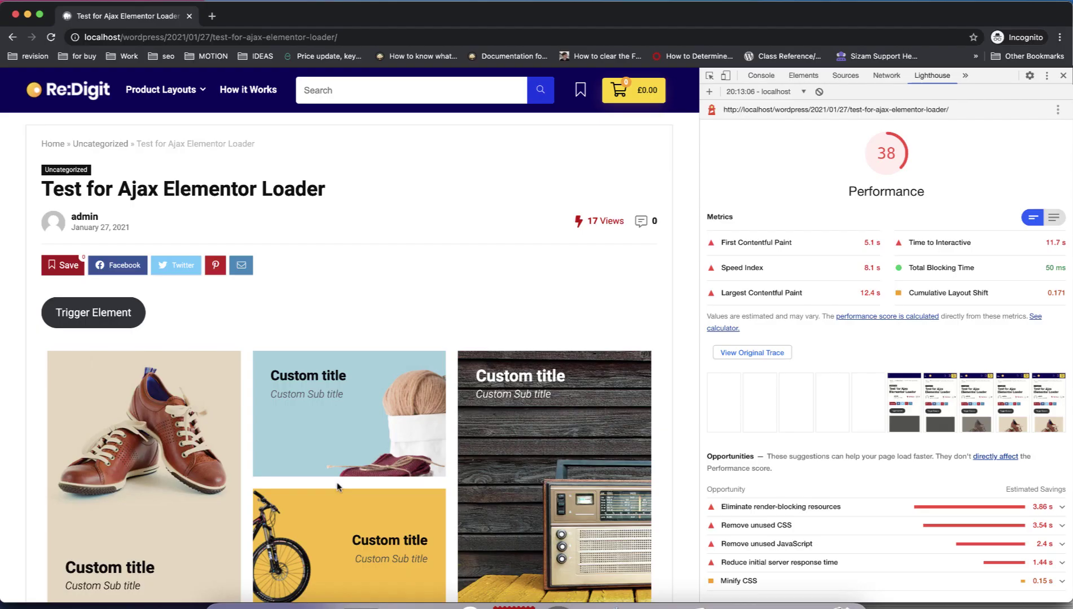
Step: Clear the old Lighthouse report and generate a fresh mobile audit of the ajax-loaded post (score 55)
{"action": "left_click", "coordinate": [820, 92]}
{"action": "left_click", "coordinate": [806, 167]}
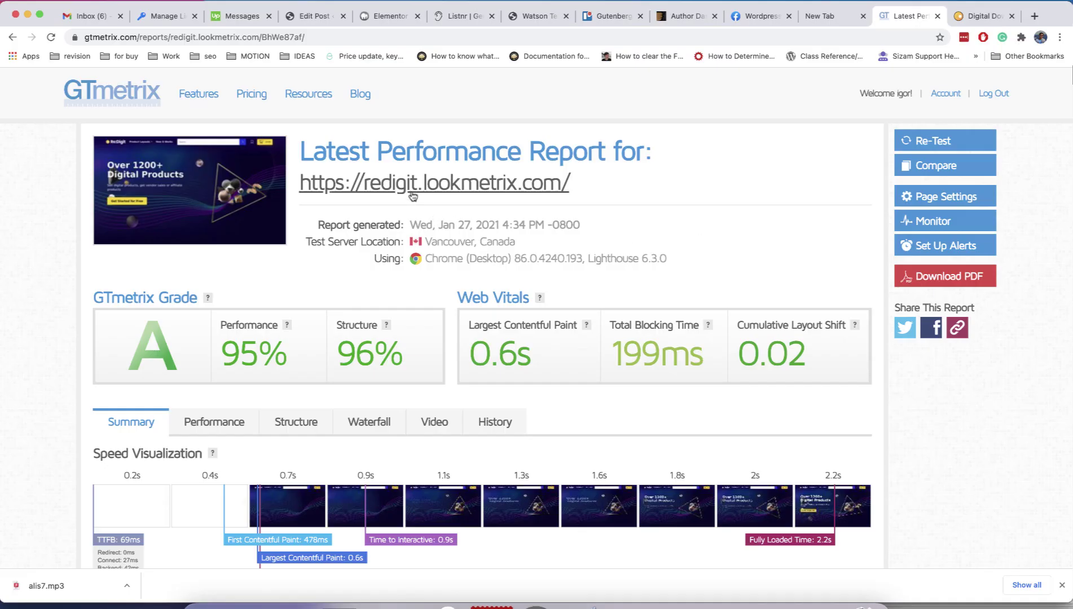
{"action": "scroll", "coordinate": [440, 186], "scroll_direction": "down", "scroll_amount": 2}
{"action": "scroll", "coordinate": [440, 186], "scroll_direction": "down", "scroll_amount": 2}
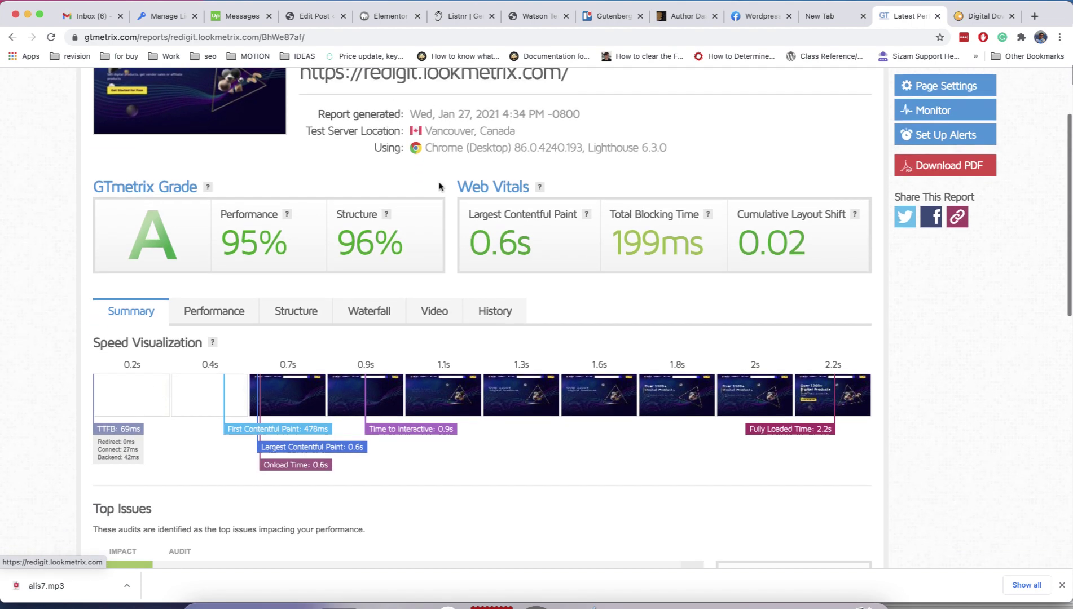
{"action": "scroll", "coordinate": [439, 186], "scroll_direction": "up", "scroll_amount": 5}
Step: Switch to the Re:Digit demo site tab after its GTmetrix grade-A report
{"action": "left_click", "coordinate": [981, 16]}
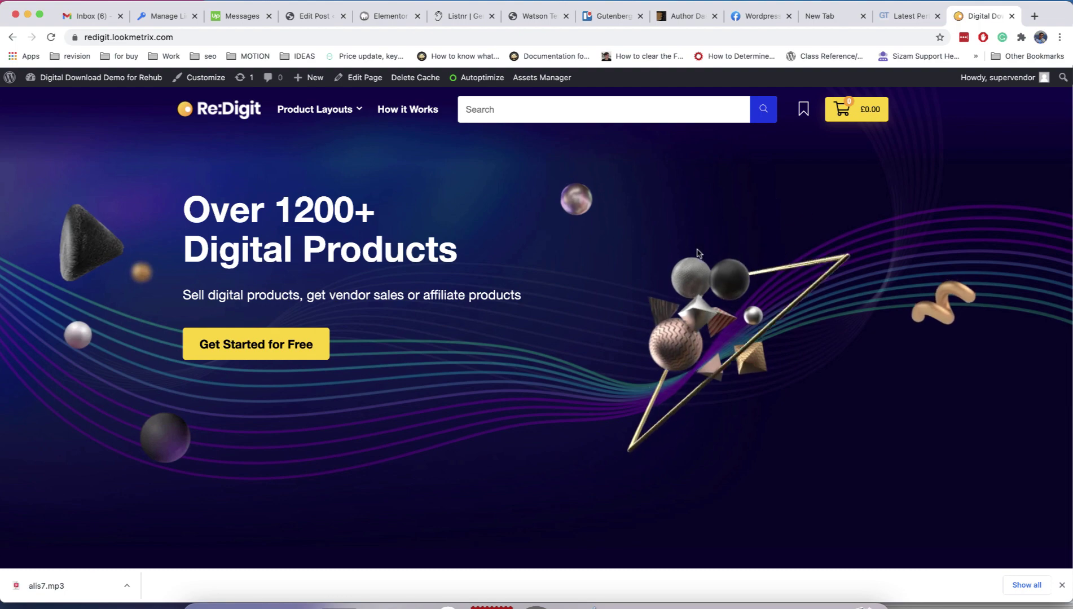
Step: Load the pasted PageSpeed Insights analysis URL for repick.wpsoul.net
{"action": "left_click", "coordinate": [826, 16]}
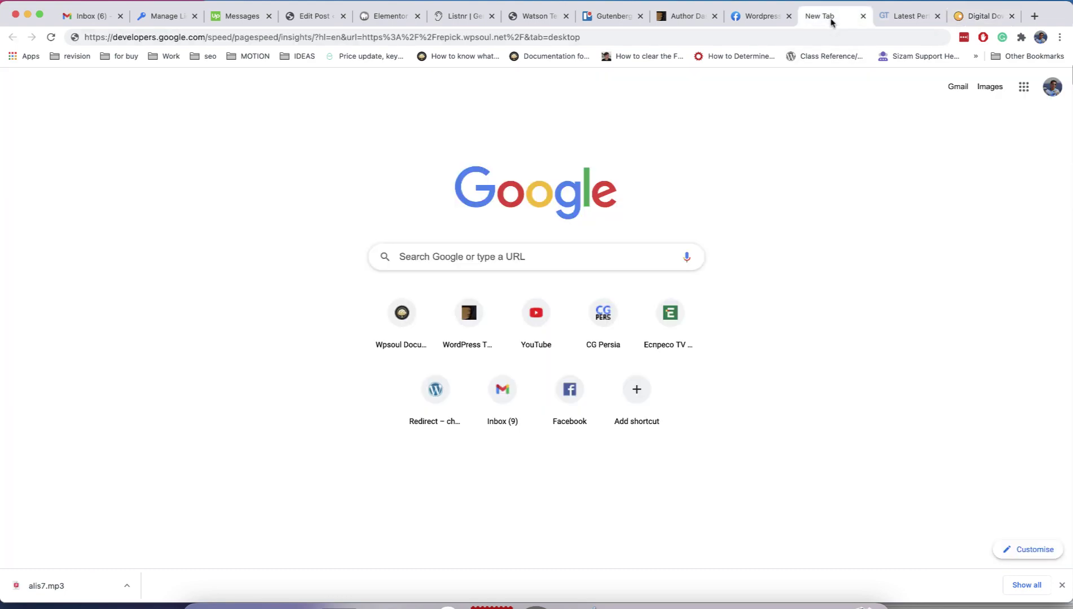
{"action": "left_click", "coordinate": [905, 15]}
{"action": "type", "text": "https://developers.google.com/speed/pagespeed/insights/?hl=en&url=https%3A%2F%2Frepick.wpsoul.net%2F&tab=desktop"}
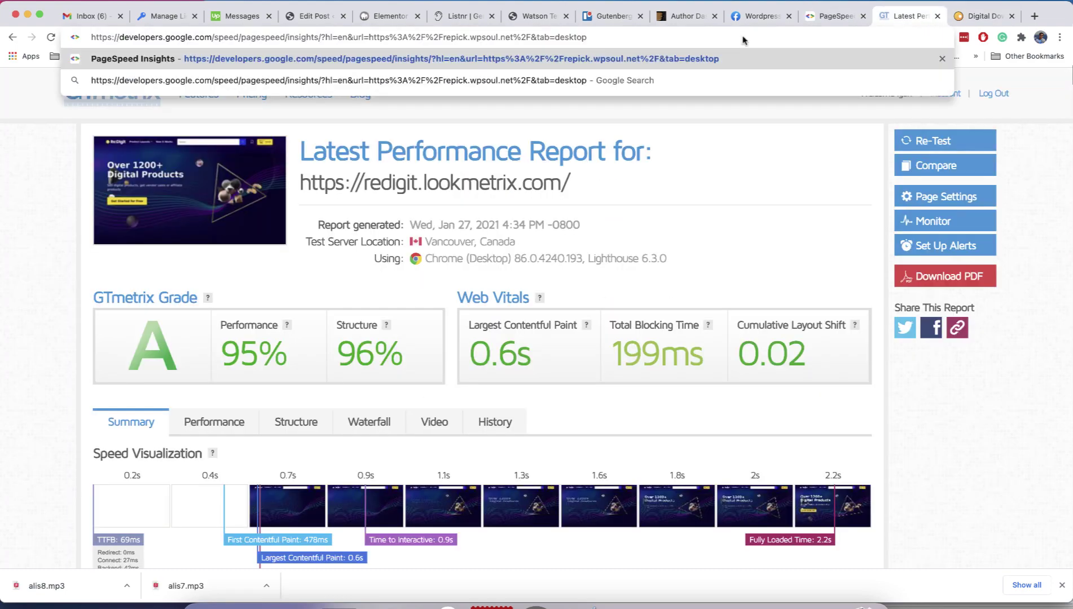
{"action": "key", "text": "Return"}
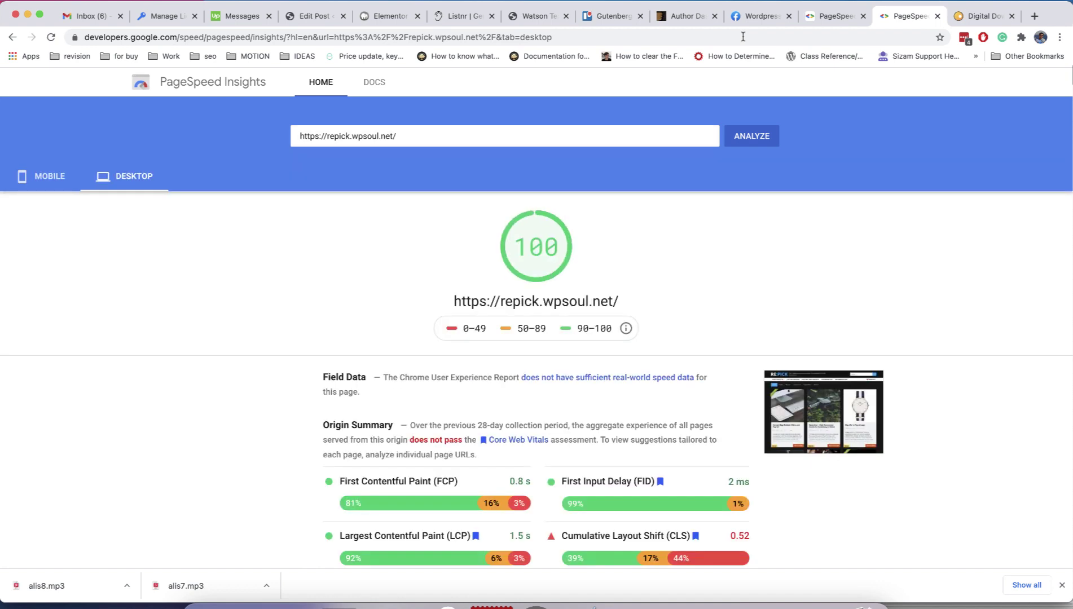
Step: Compare the mobile score of 99 with the desktop score of 100 in the results
{"action": "left_click", "coordinate": [46, 176]}
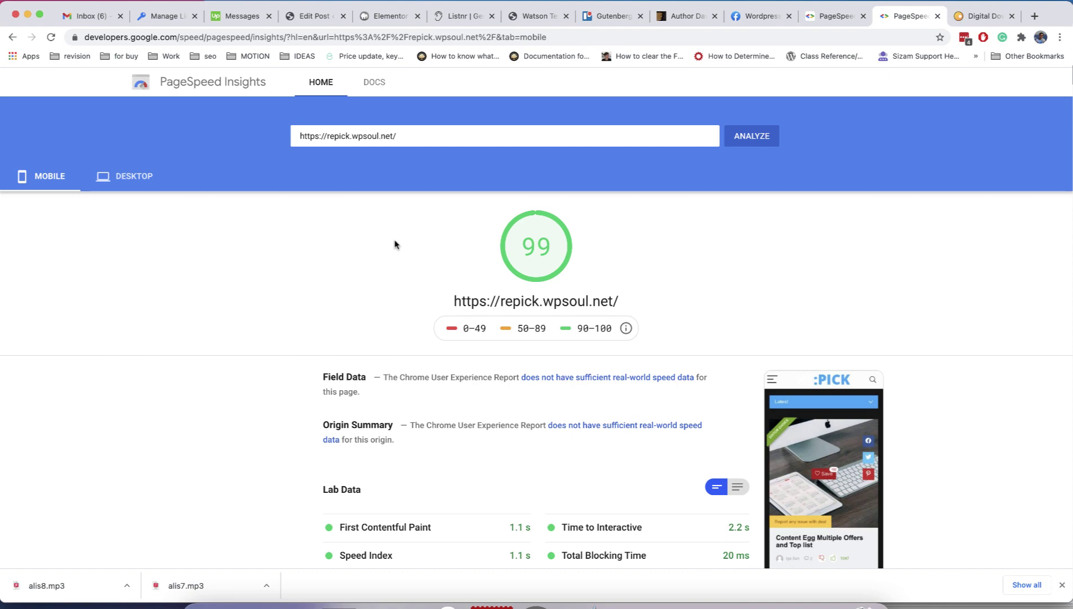
{"action": "left_click", "coordinate": [134, 176]}
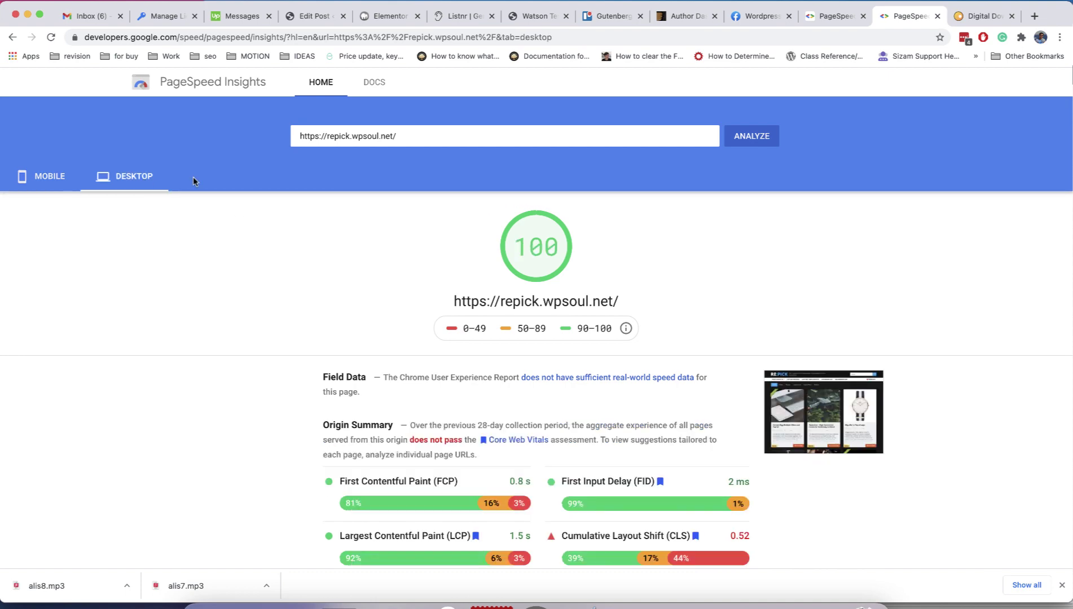
{"action": "scroll", "coordinate": [322, 263], "scroll_direction": "down", "scroll_amount": 5}
{"action": "scroll", "coordinate": [322, 264], "scroll_direction": "down", "scroll_amount": 3}
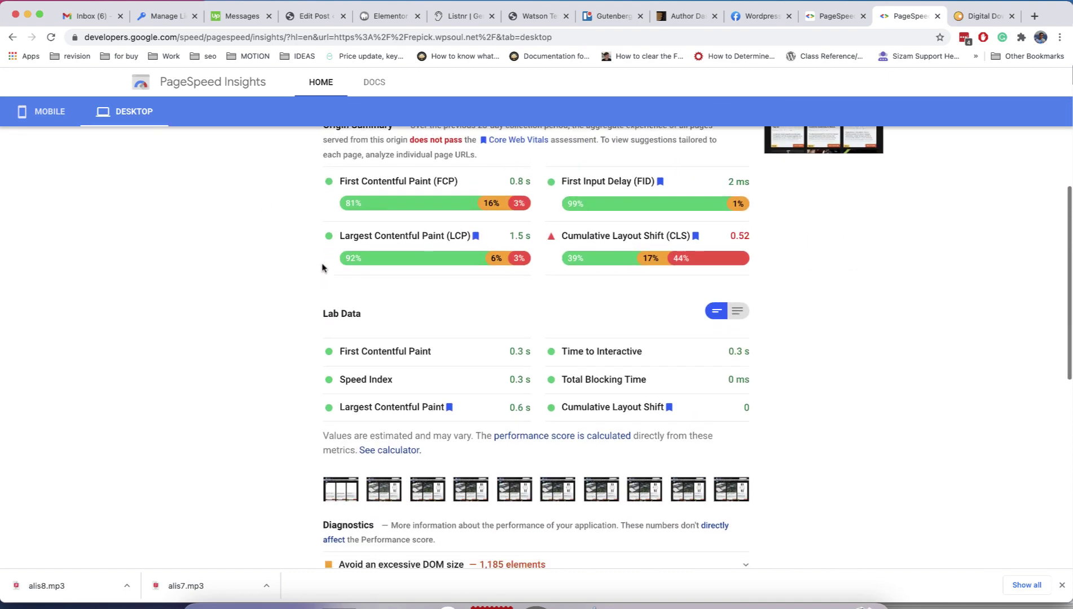
{"action": "scroll", "coordinate": [322, 268], "scroll_direction": "up", "scroll_amount": 3}
{"action": "scroll", "coordinate": [322, 268], "scroll_direction": "up", "scroll_amount": 3}
{"action": "scroll", "coordinate": [323, 268], "scroll_direction": "up", "scroll_amount": 4}
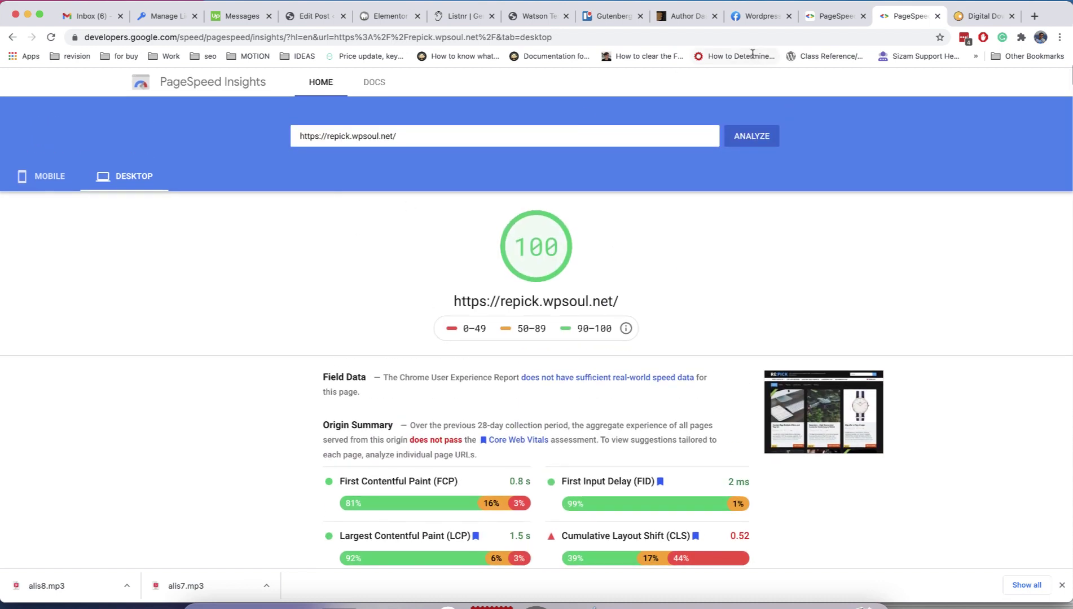
{"action": "left_click", "coordinate": [738, 2]}
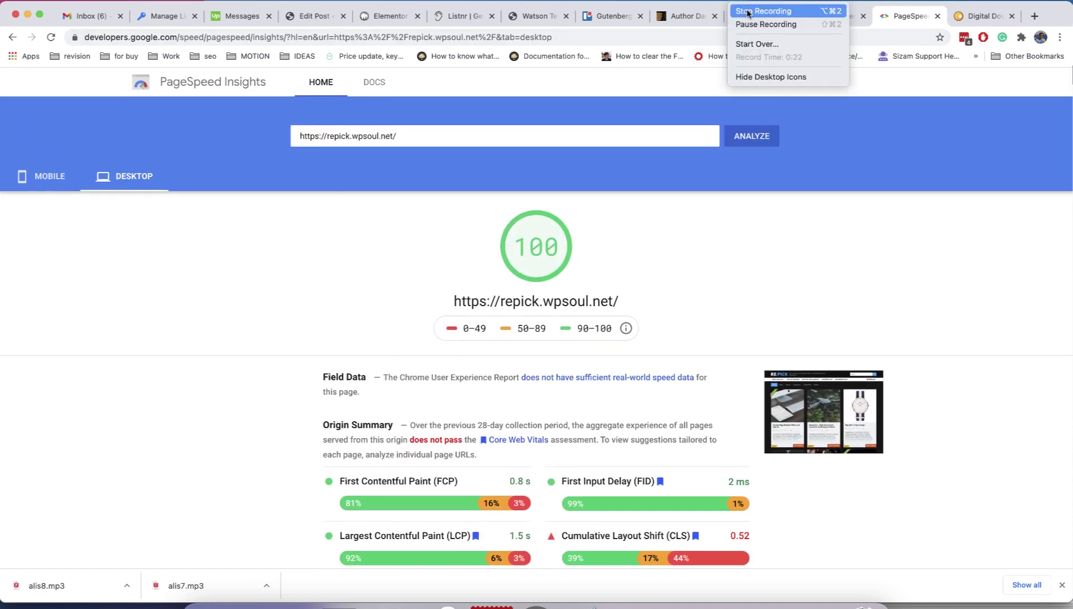